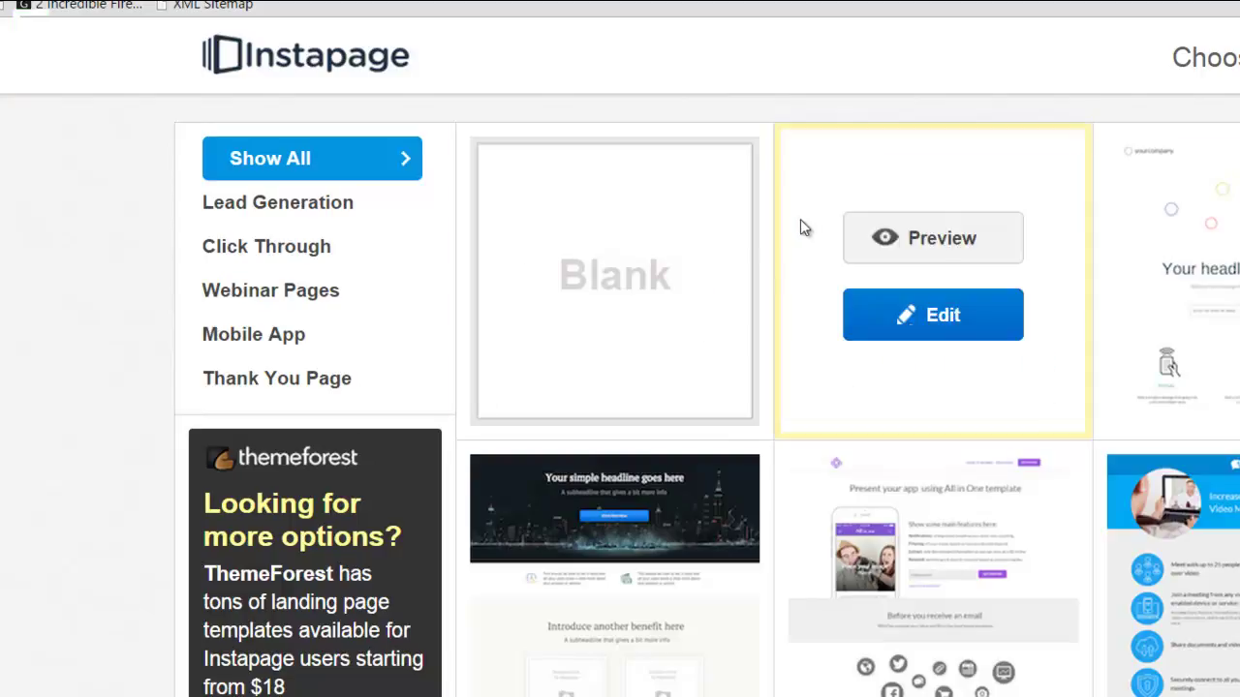
- Create a page named "test" from the OCEANIA car-sharing template in the template gallery
{"action": "scroll", "coordinate": [847, 388], "scroll_direction": "down", "scroll_amount": 8}
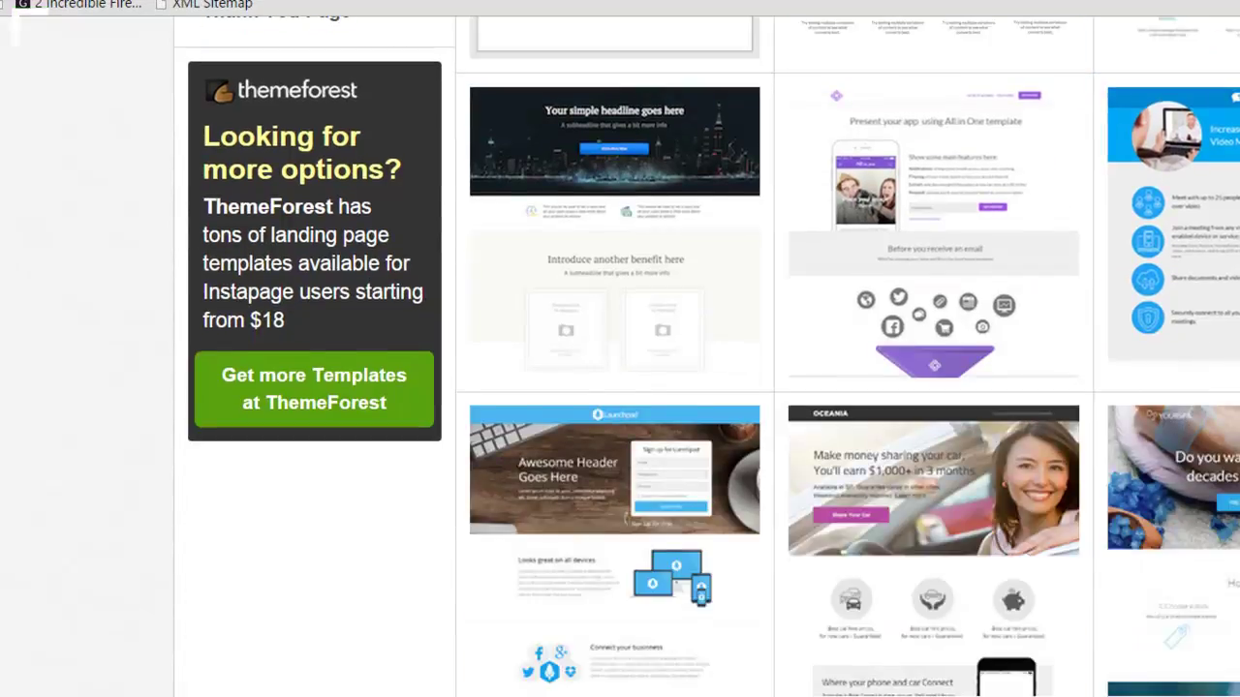
{"action": "scroll", "coordinate": [402, 281], "scroll_direction": "up", "scroll_amount": 8}
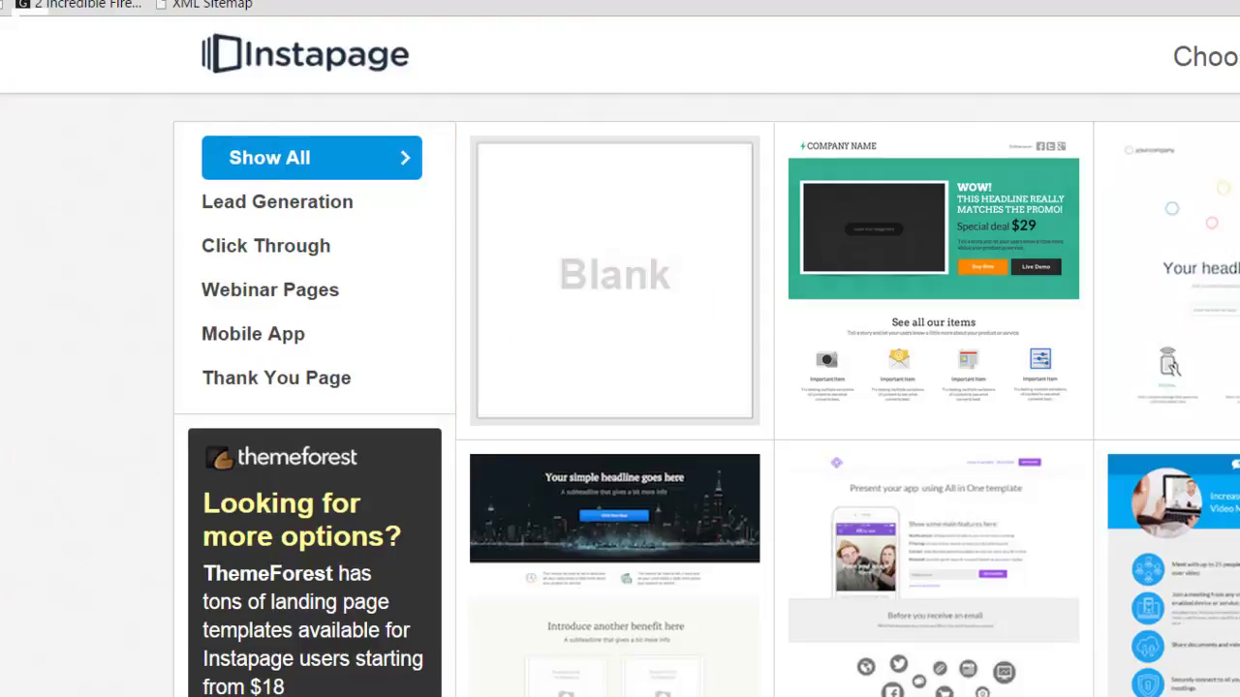
{"action": "scroll", "coordinate": [620, 387], "scroll_direction": "down", "scroll_amount": 4}
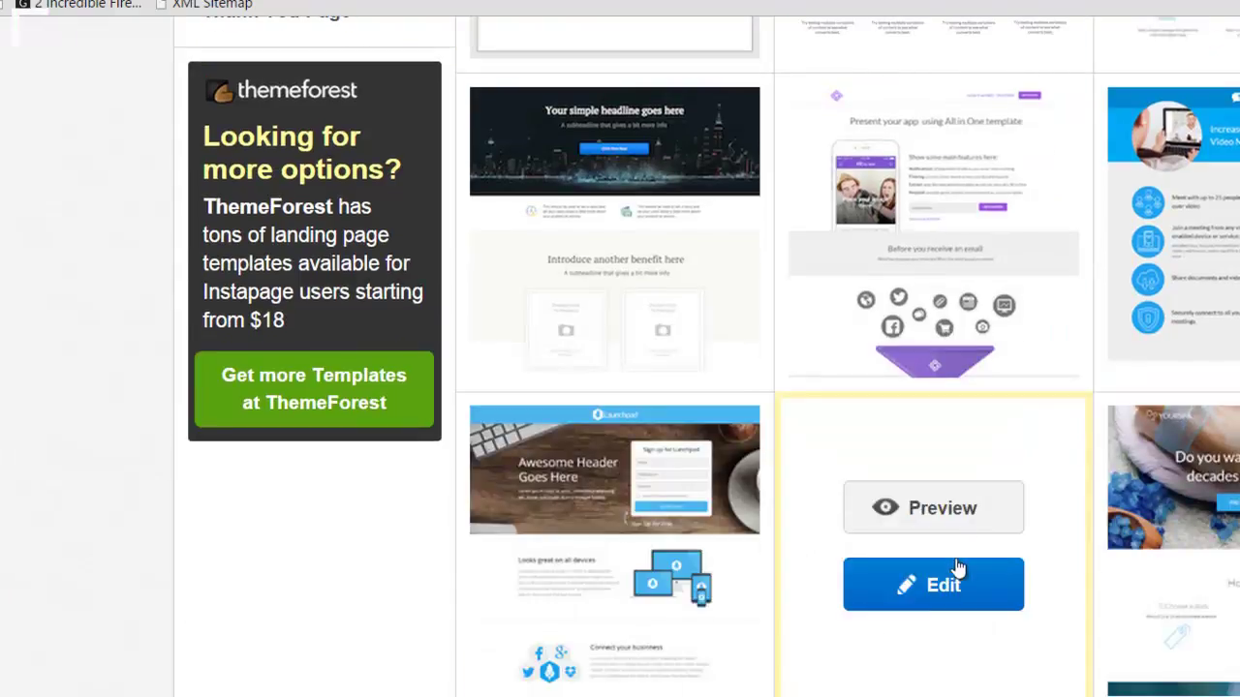
{"action": "left_click", "coordinate": [946, 581]}
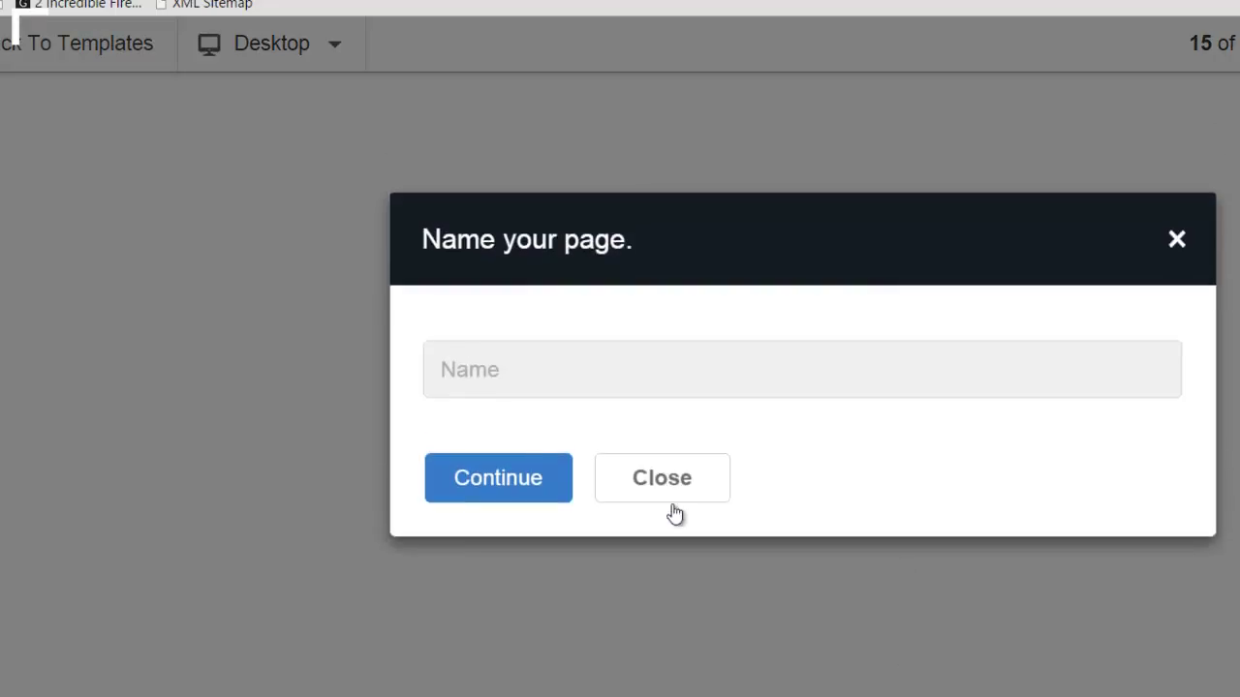
{"action": "type", "text": "test"}
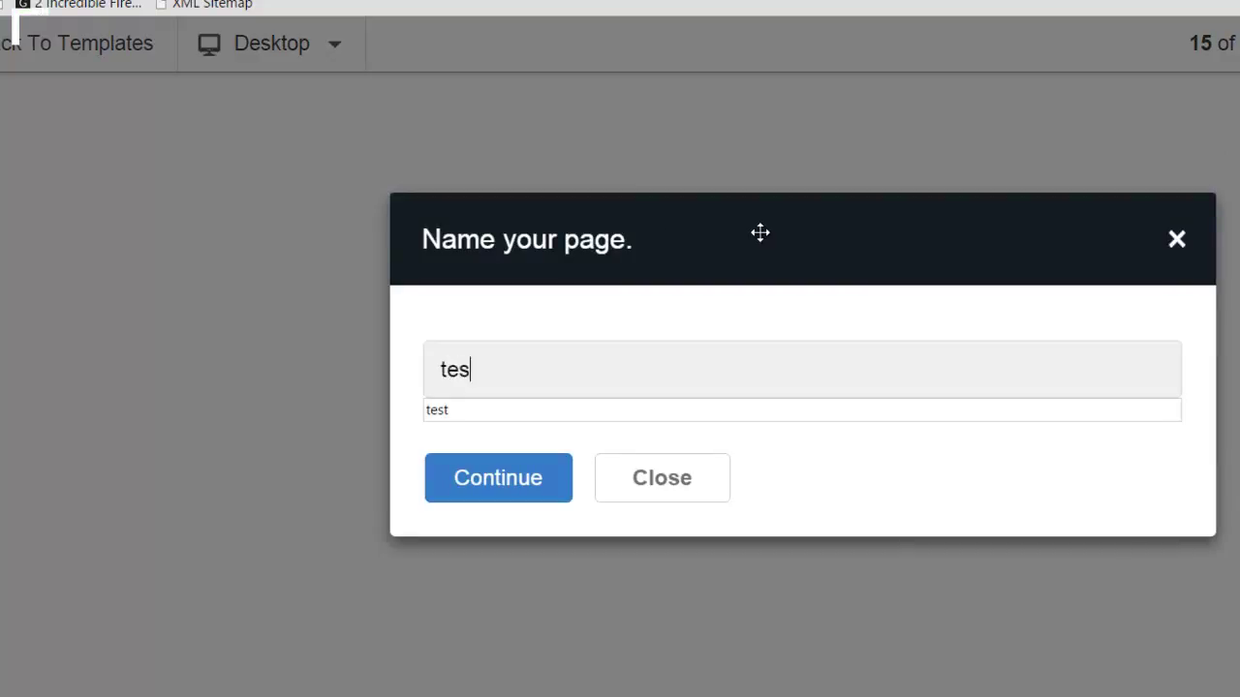
{"action": "left_click", "coordinate": [497, 487]}
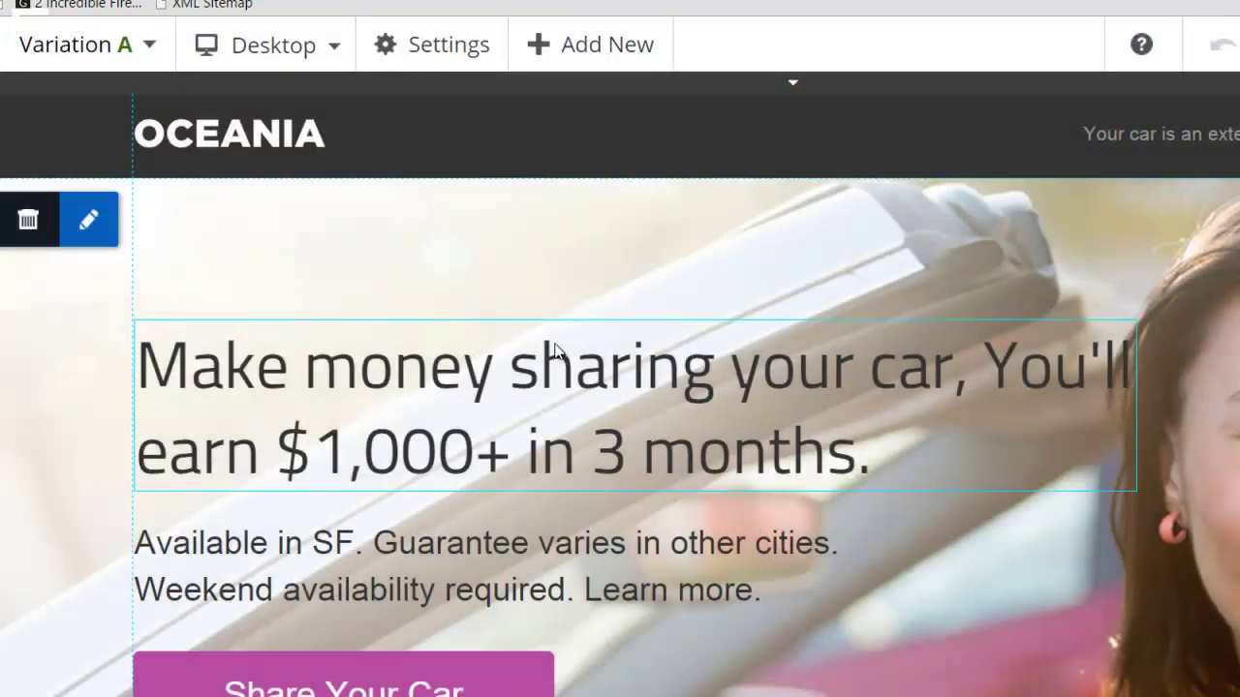
- Reposition the main headline slightly and move the Share Your Car button up over the paragraph below the headline
{"action": "left_click_drag", "start_coordinate": [539, 361], "coordinate": [475, 476]}
{"action": "left_click_drag", "start_coordinate": [494, 690], "coordinate": [596, 574]}
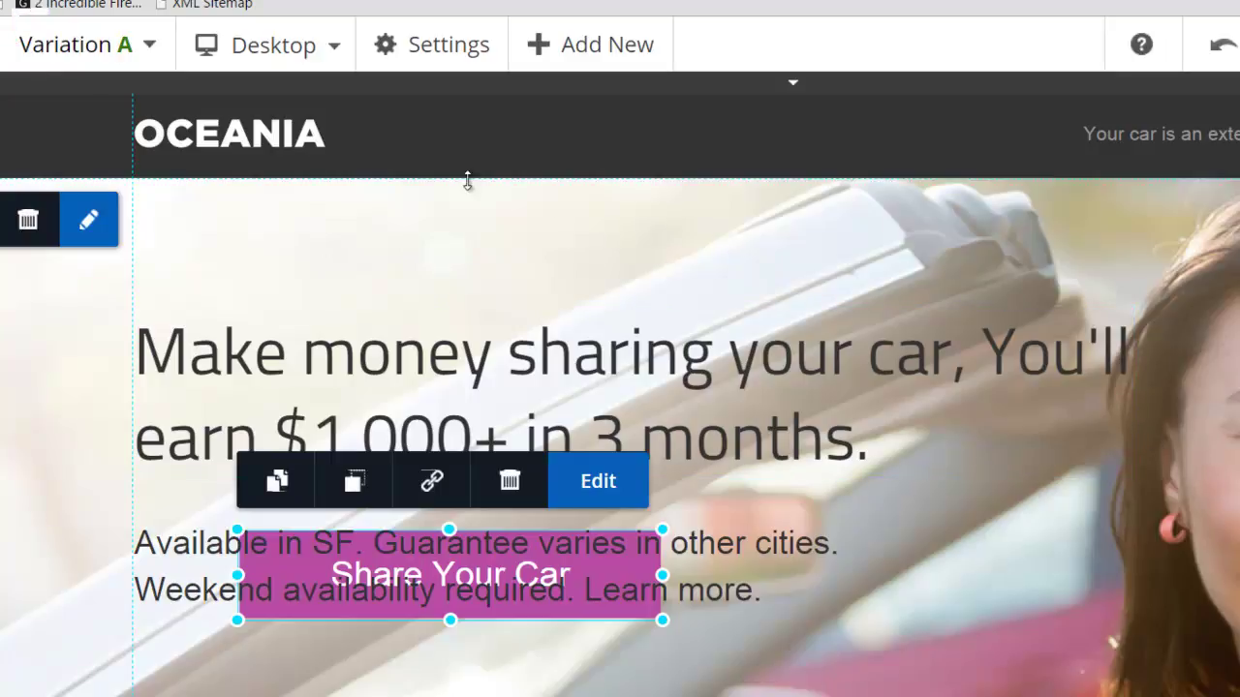
- Switch the page to the mobile layout and examine how its sections are arranged
{"action": "mouse_move", "coordinate": [313, 55]}
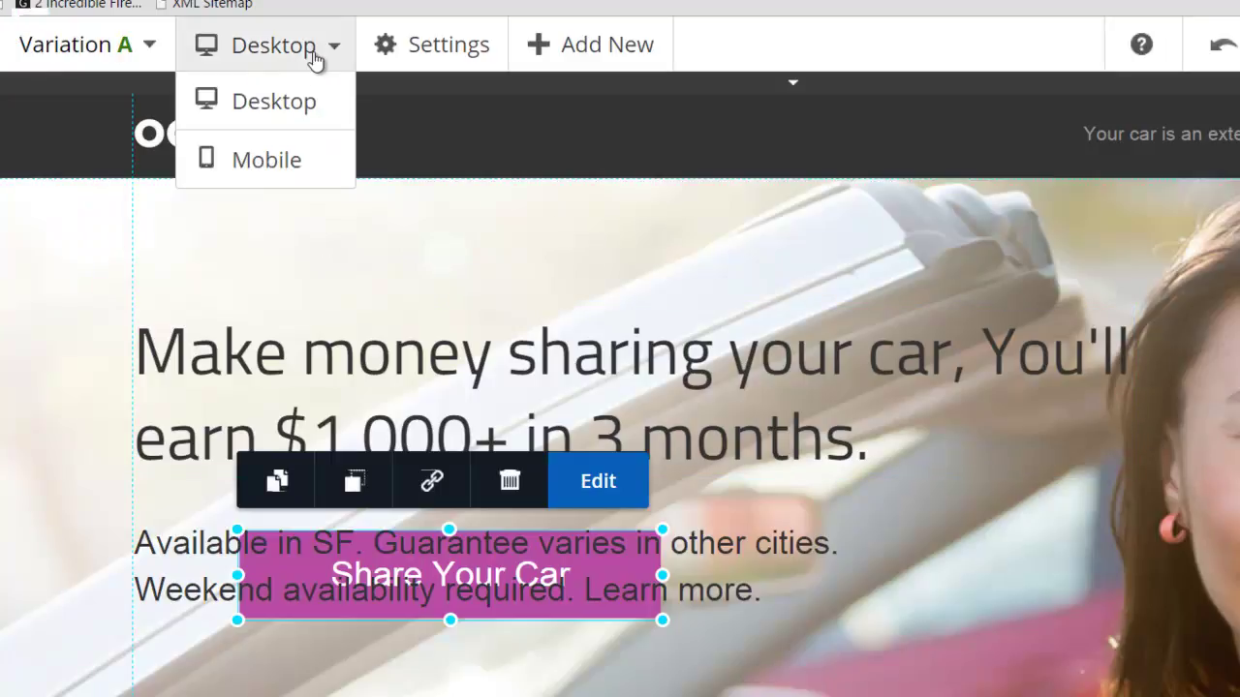
{"action": "left_click", "coordinate": [271, 155]}
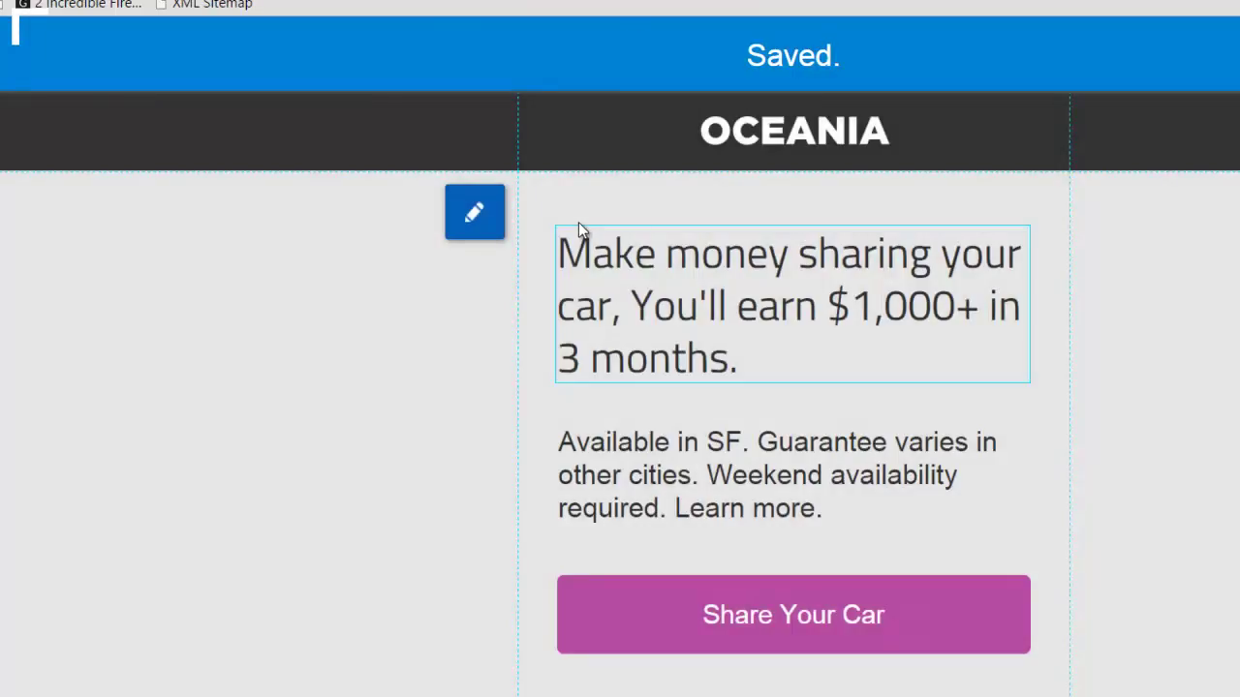
{"action": "scroll", "coordinate": [764, 242], "scroll_direction": "down", "scroll_amount": 2}
{"action": "scroll", "coordinate": [768, 241], "scroll_direction": "down", "scroll_amount": 6}
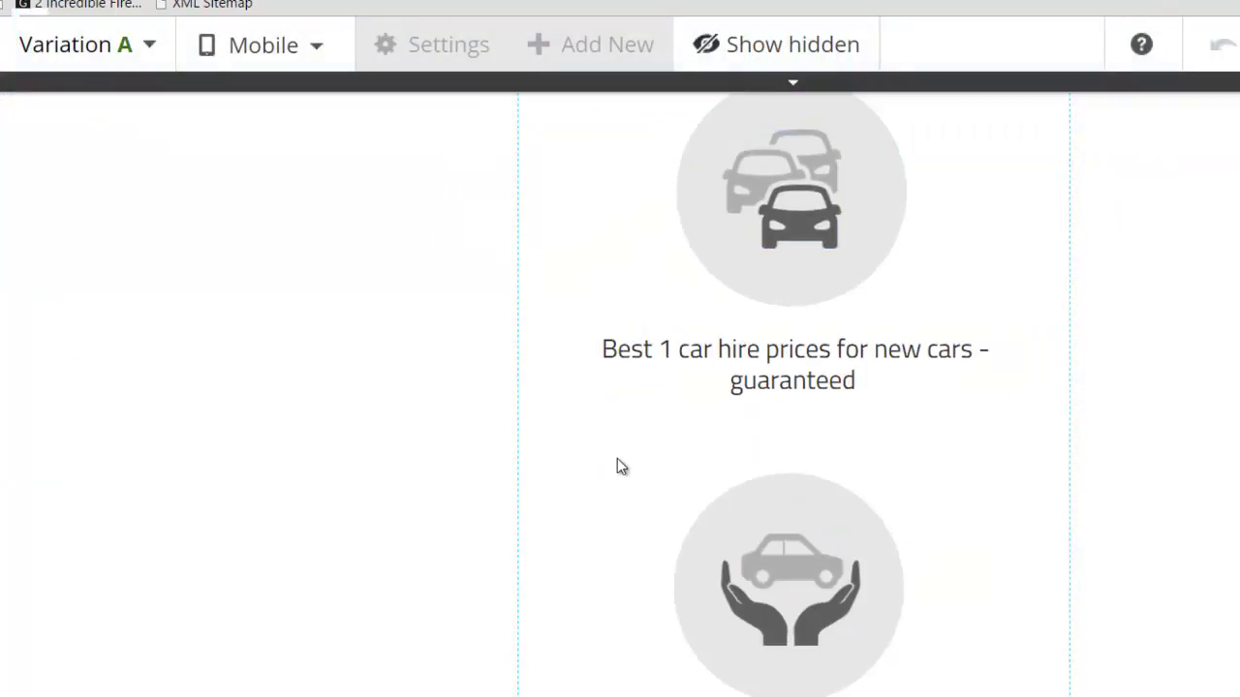
{"action": "scroll", "coordinate": [617, 458], "scroll_direction": "down", "scroll_amount": 2}
{"action": "scroll", "coordinate": [618, 459], "scroll_direction": "up", "scroll_amount": 6}
{"action": "scroll", "coordinate": [618, 459], "scroll_direction": "up", "scroll_amount": 4}
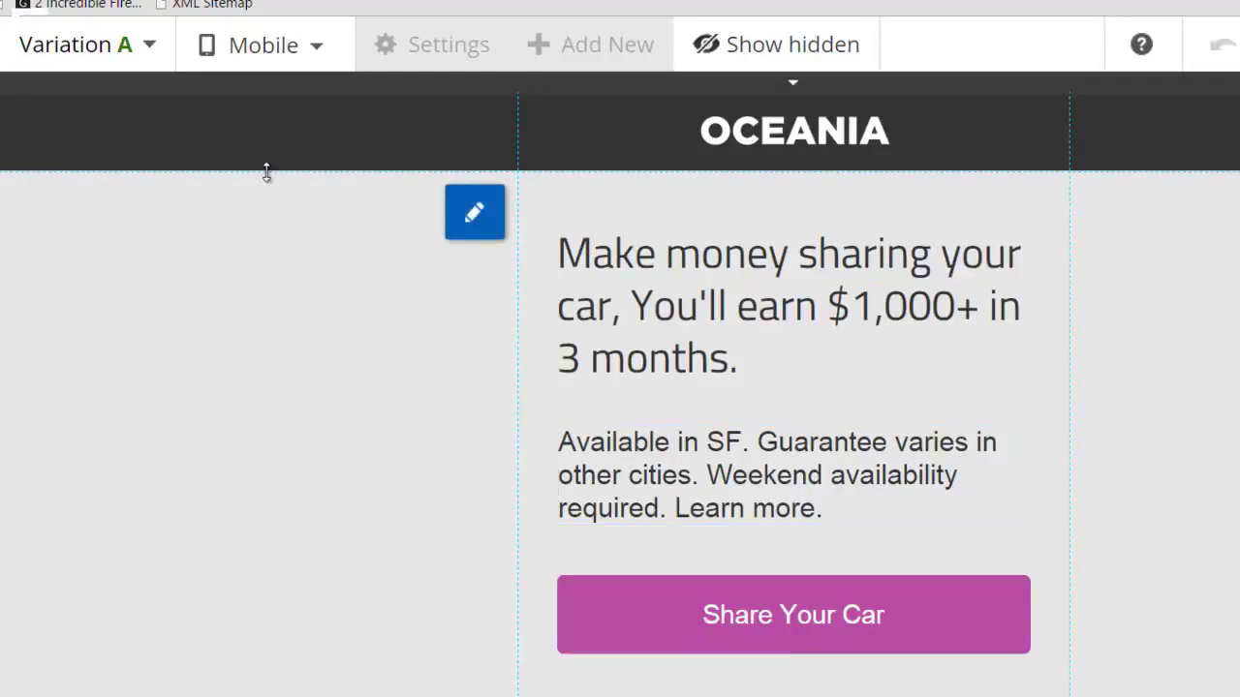
- Return to the desktop layout and look over the hero and car hire benefit sections
{"action": "left_click", "coordinate": [319, 60]}
{"action": "left_click", "coordinate": [277, 103]}
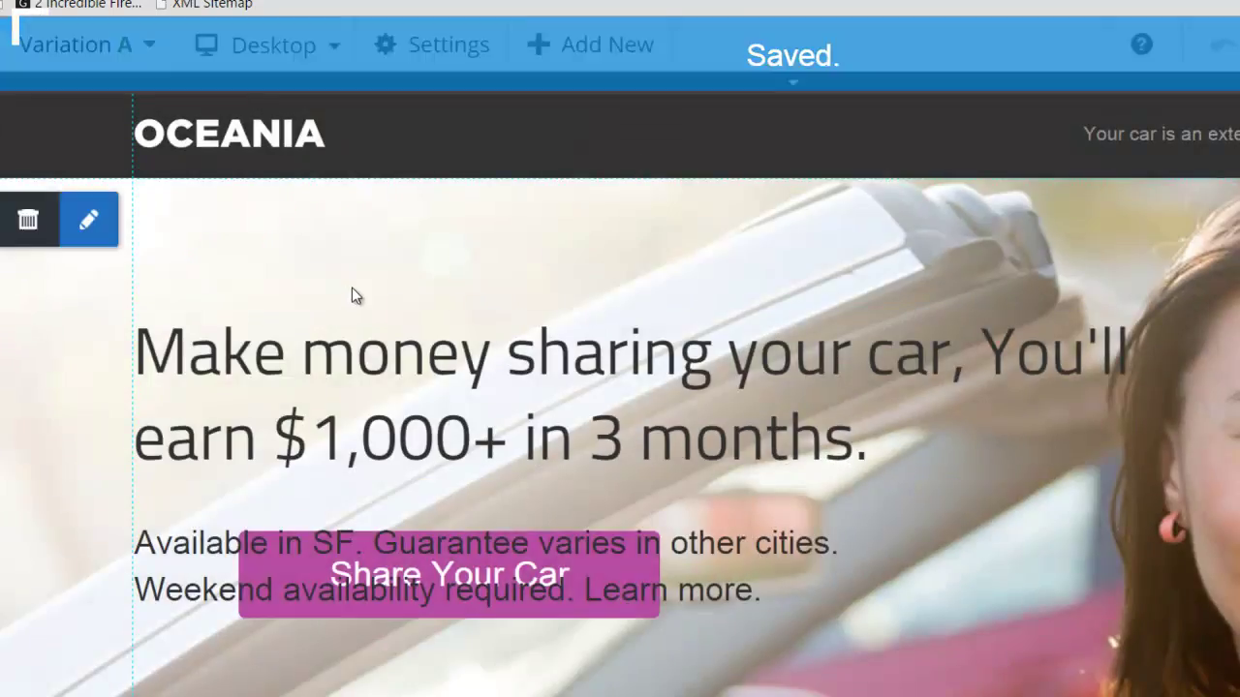
{"action": "scroll", "coordinate": [691, 348], "scroll_direction": "down", "scroll_amount": 4}
{"action": "scroll", "coordinate": [692, 348], "scroll_direction": "down", "scroll_amount": 4}
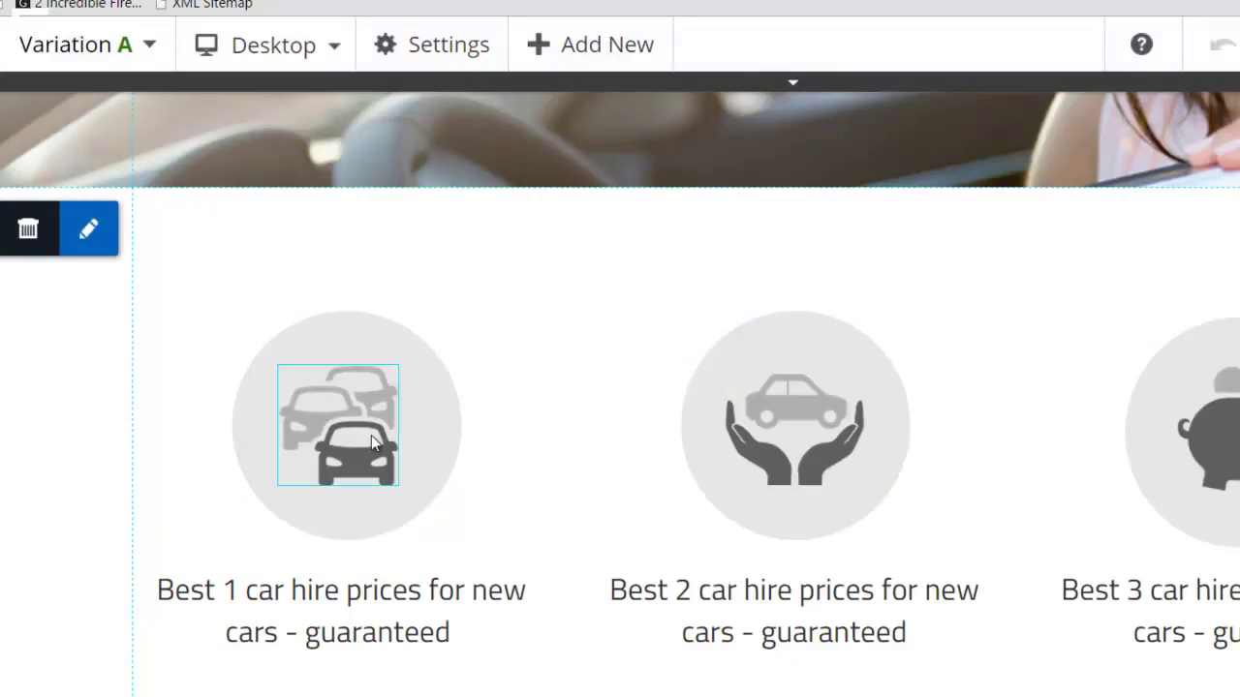
{"action": "scroll", "coordinate": [665, 393], "scroll_direction": "up", "scroll_amount": 5}
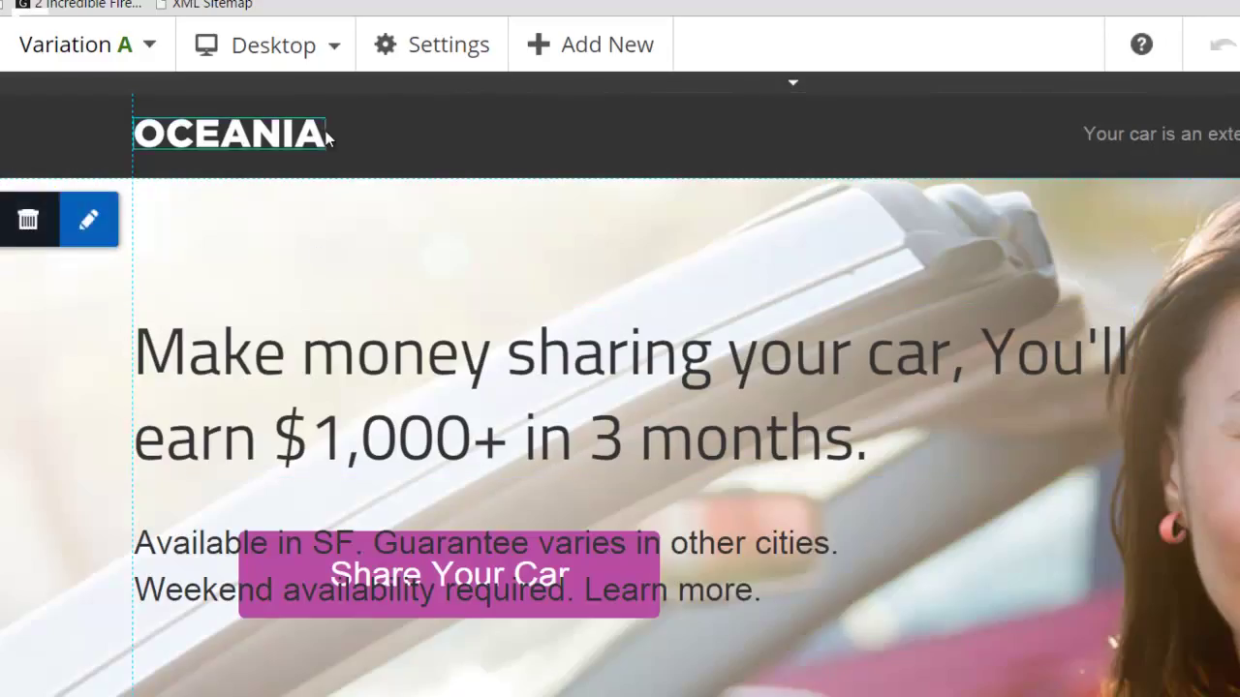
- Add a new page section between the OCEANIA header and the car photo section
{"action": "left_click", "coordinate": [590, 50]}
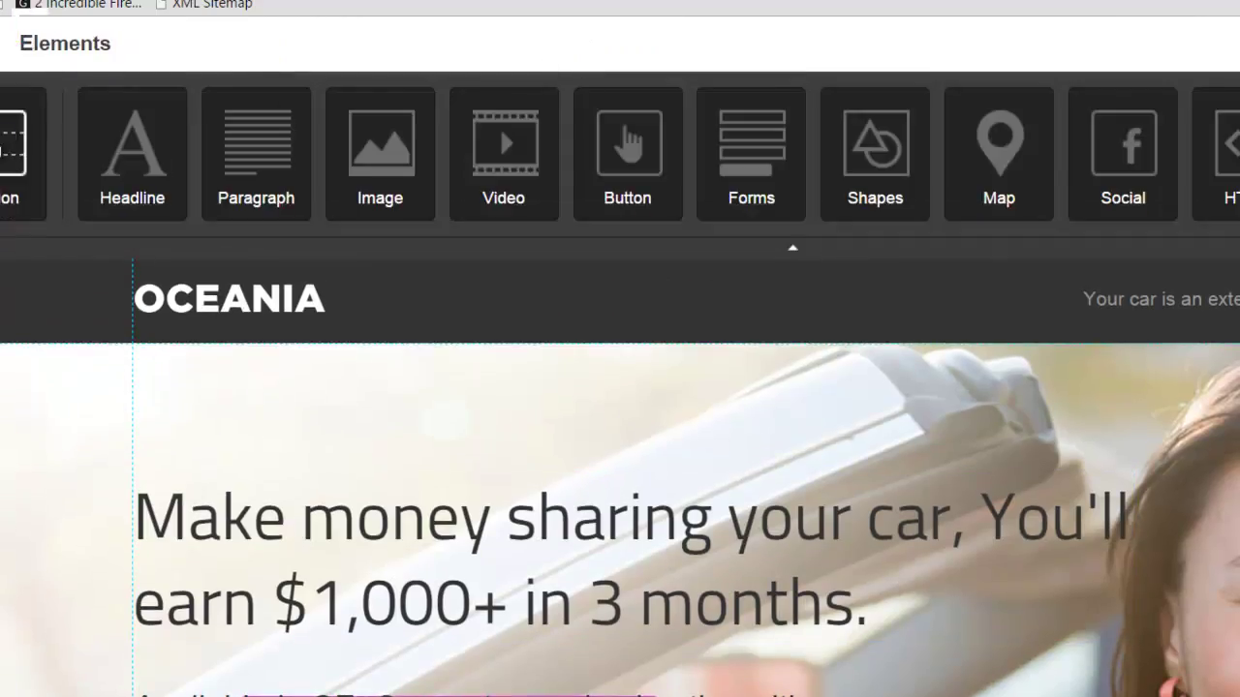
{"action": "left_click", "coordinate": [32, 129]}
{"action": "scroll", "coordinate": [577, 399], "scroll_direction": "down", "scroll_amount": 3}
{"action": "scroll", "coordinate": [586, 426], "scroll_direction": "down", "scroll_amount": 3}
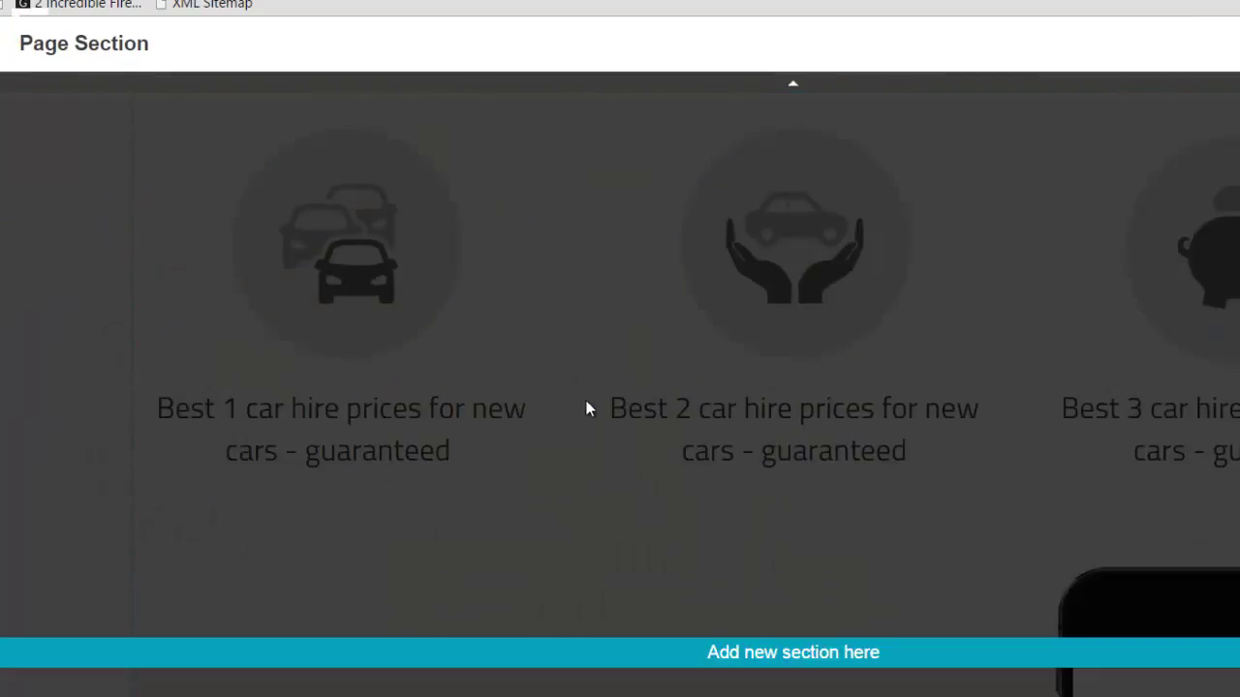
{"action": "scroll", "coordinate": [537, 533], "scroll_direction": "up", "scroll_amount": 6}
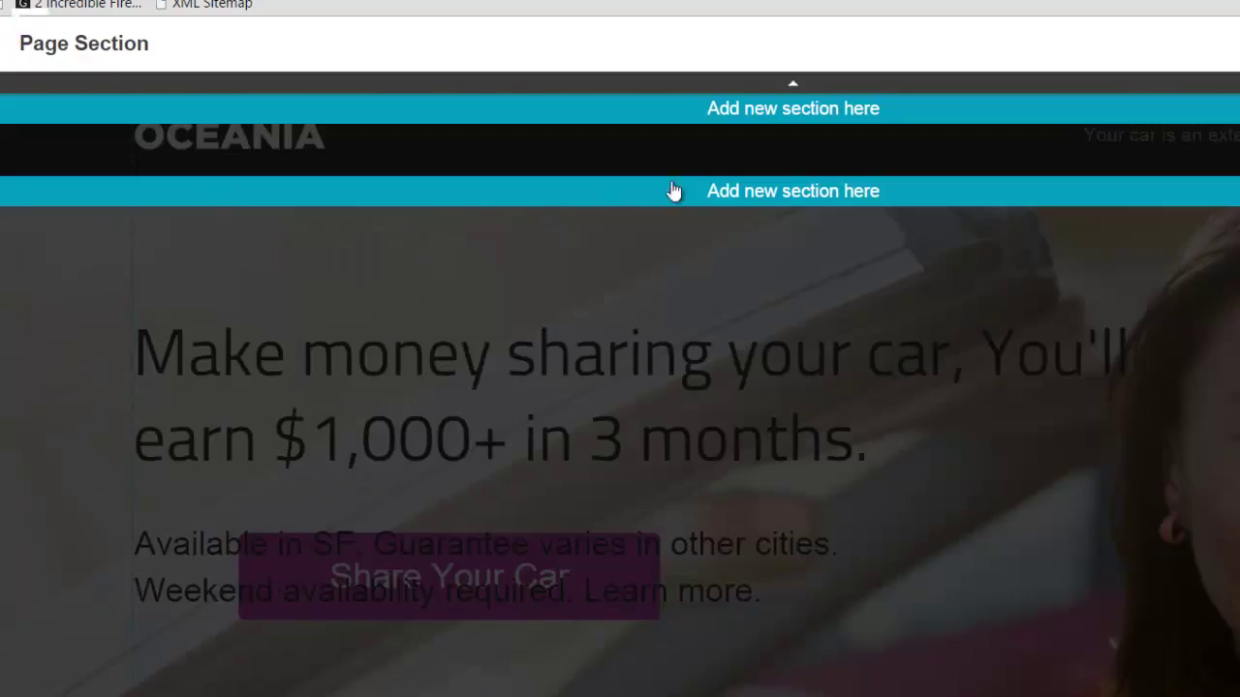
{"action": "left_click", "coordinate": [789, 196]}
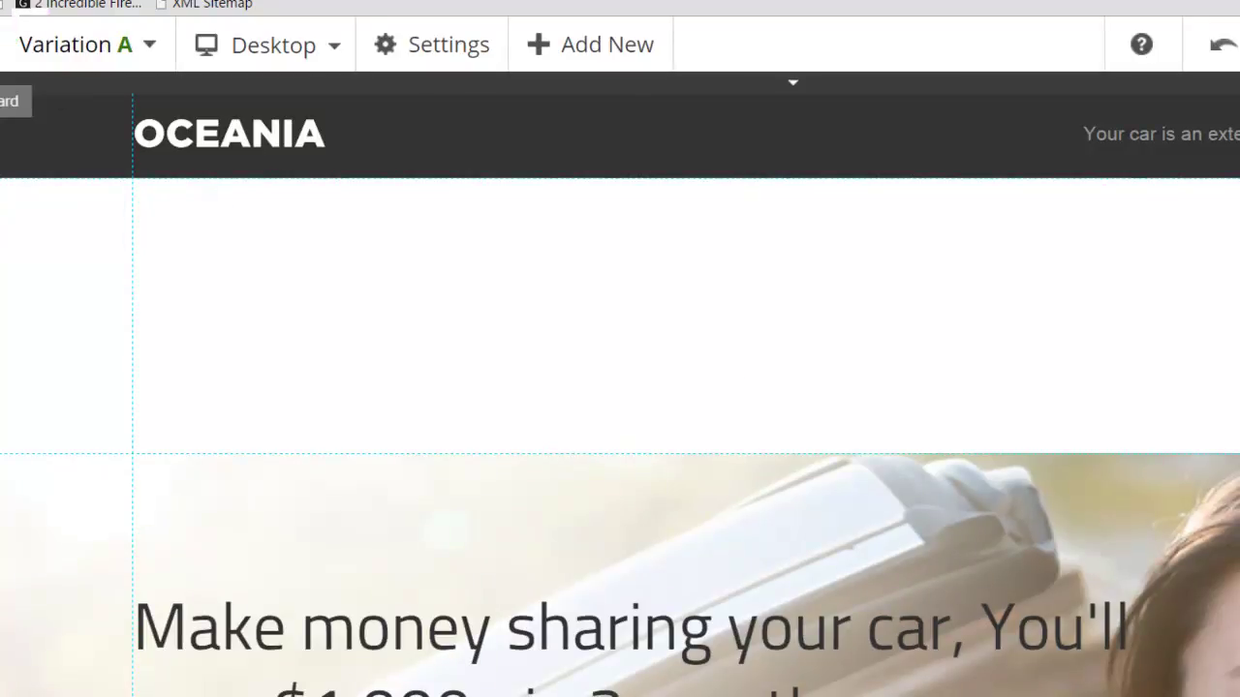
{"action": "left_click", "coordinate": [16, 102]}
{"action": "left_click", "coordinate": [881, 157]}
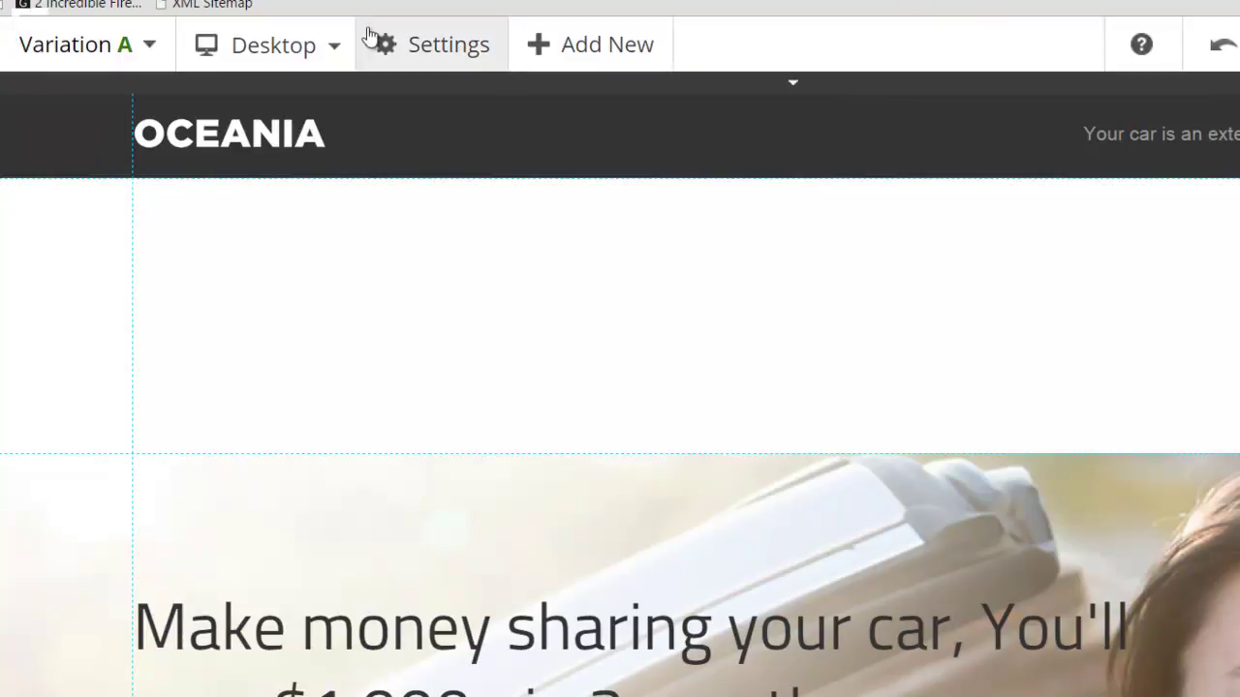
- Add a Submit button to the new blank section and view the link types available for it
{"action": "left_click", "coordinate": [635, 46]}
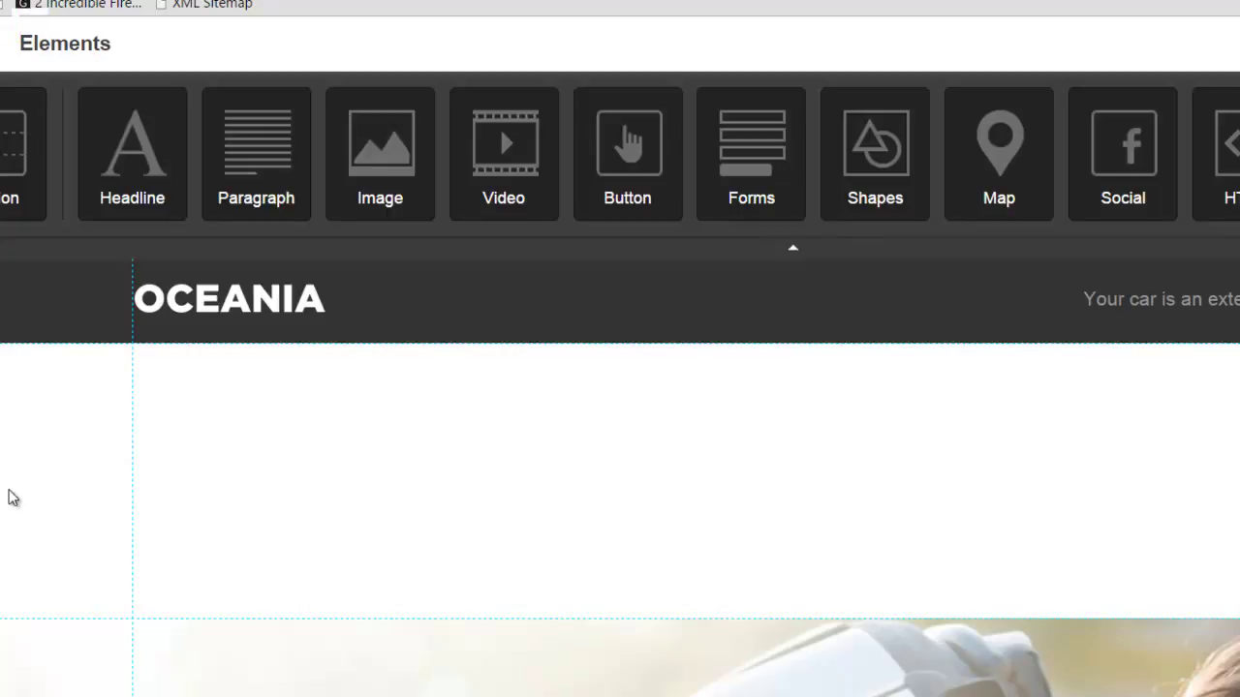
{"action": "mouse_move", "coordinate": [227, 421]}
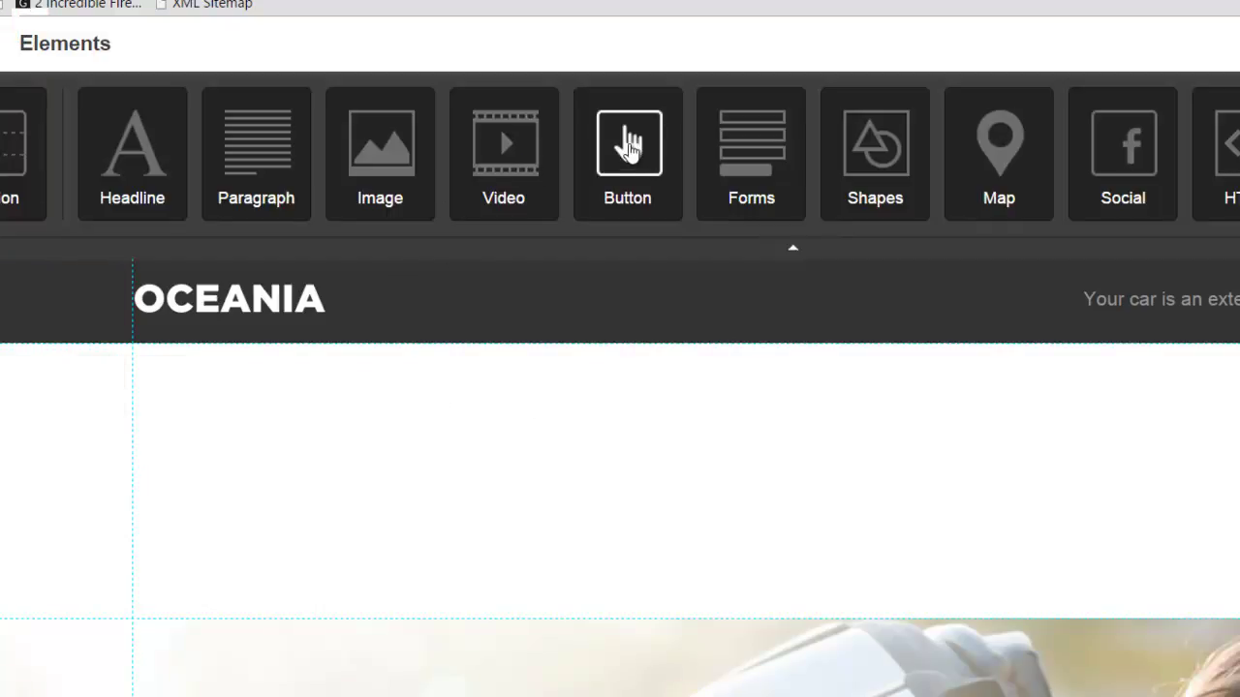
{"action": "left_click", "coordinate": [626, 140]}
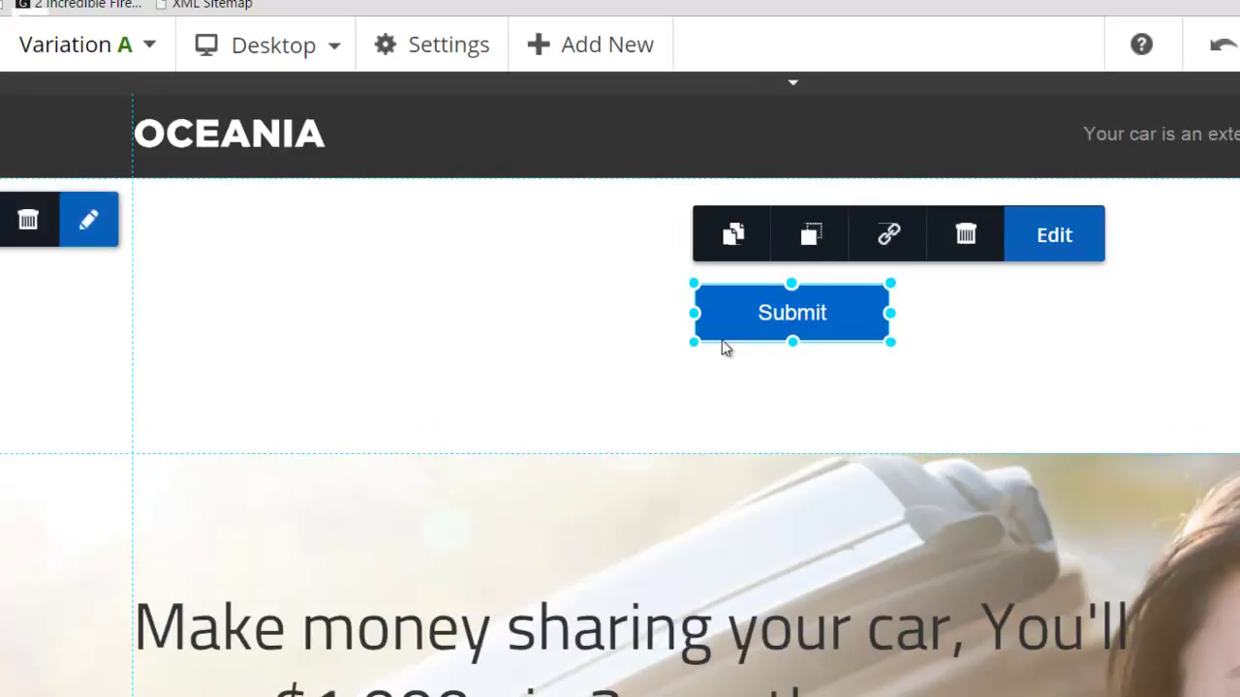
{"action": "left_click", "coordinate": [891, 238]}
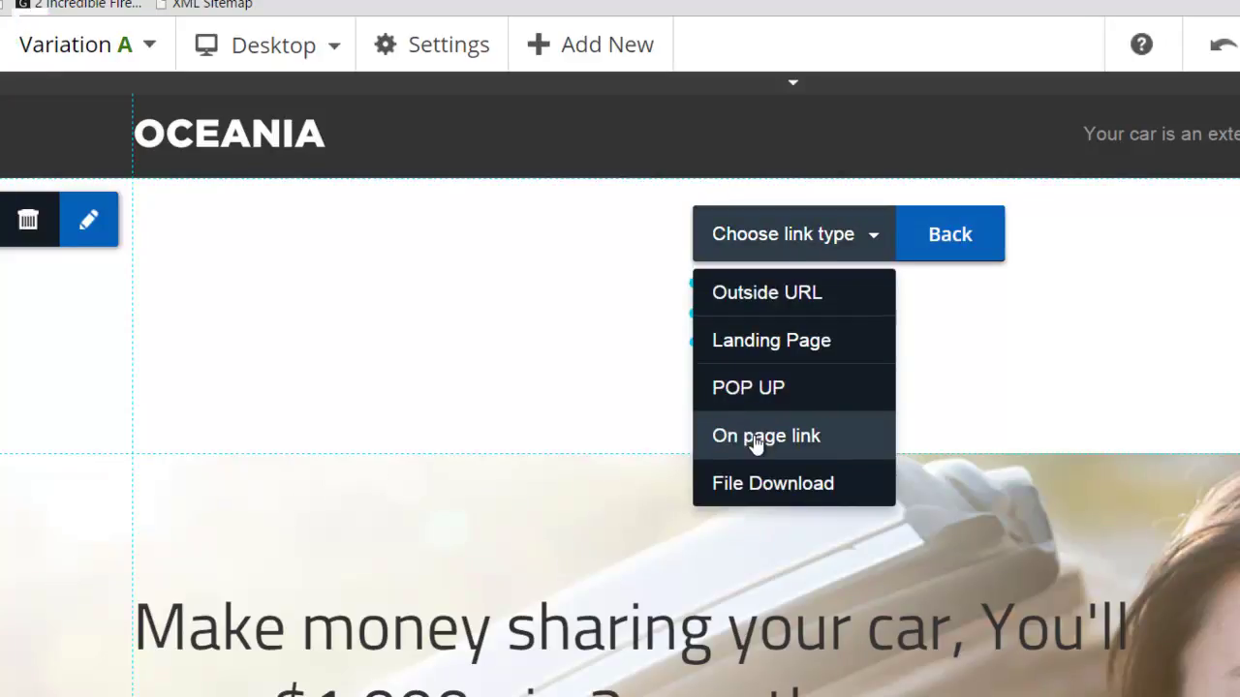
{"action": "left_click", "coordinate": [555, 270]}
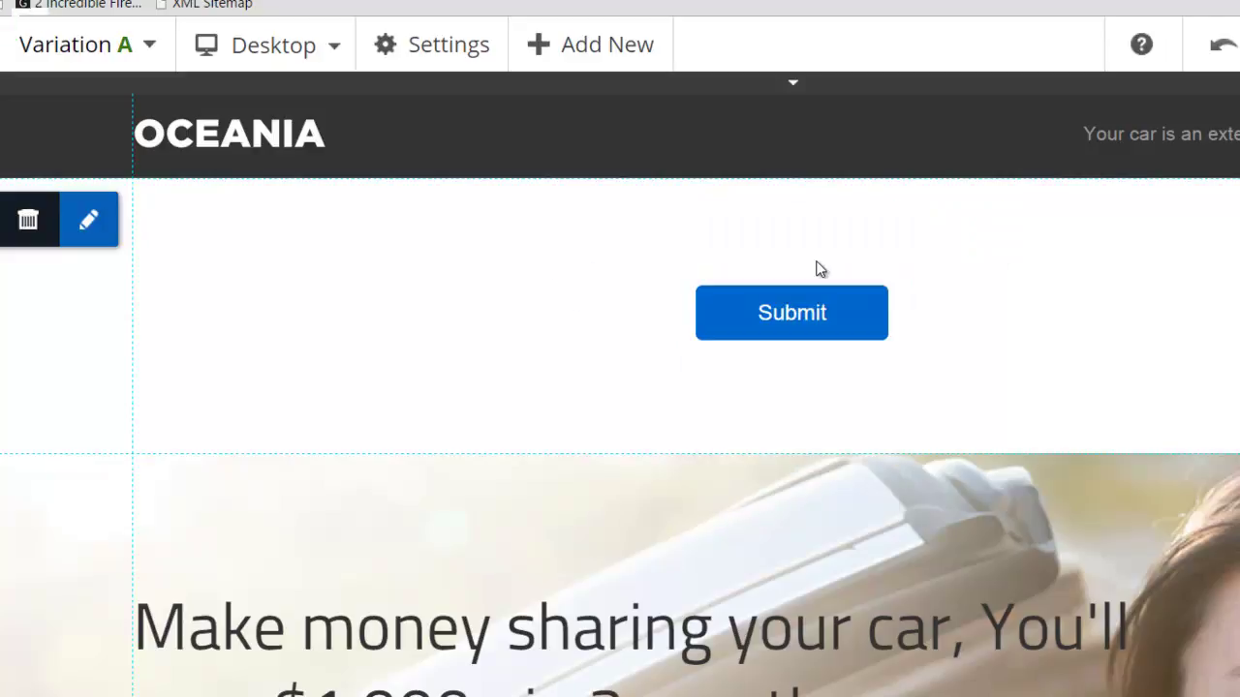
- Add a box shape over the Submit button and shrink it by its lower corner
{"action": "left_click", "coordinate": [601, 48]}
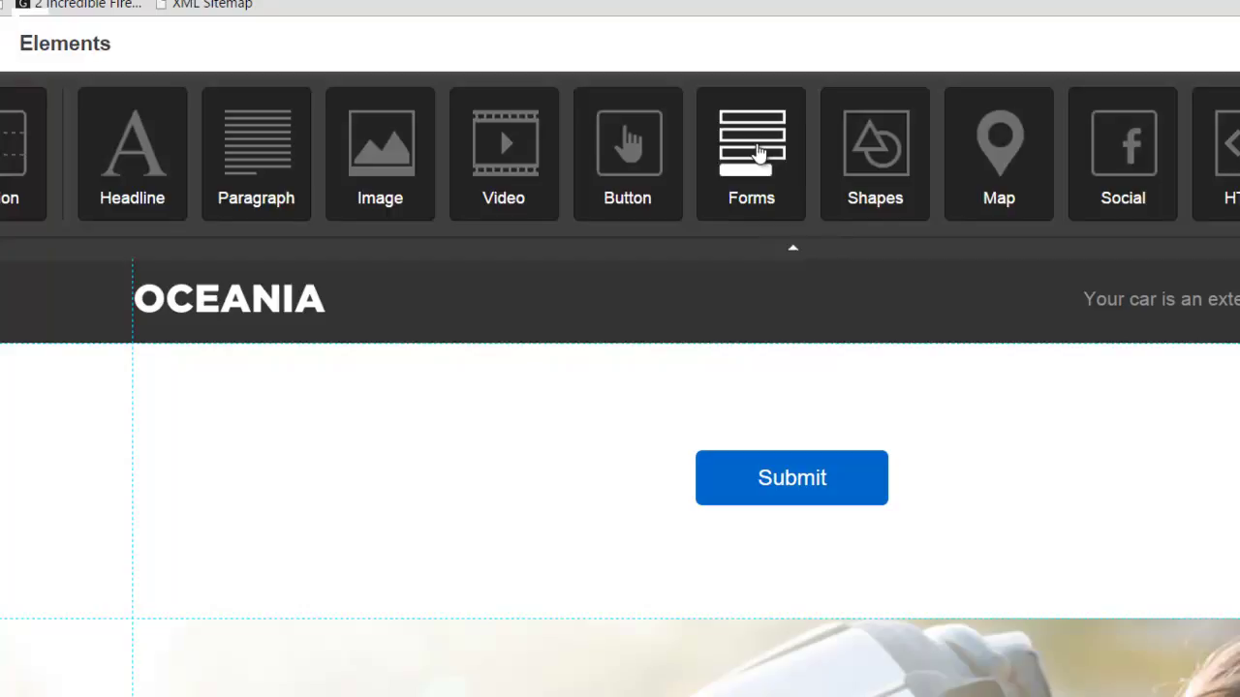
{"action": "left_click", "coordinate": [872, 153]}
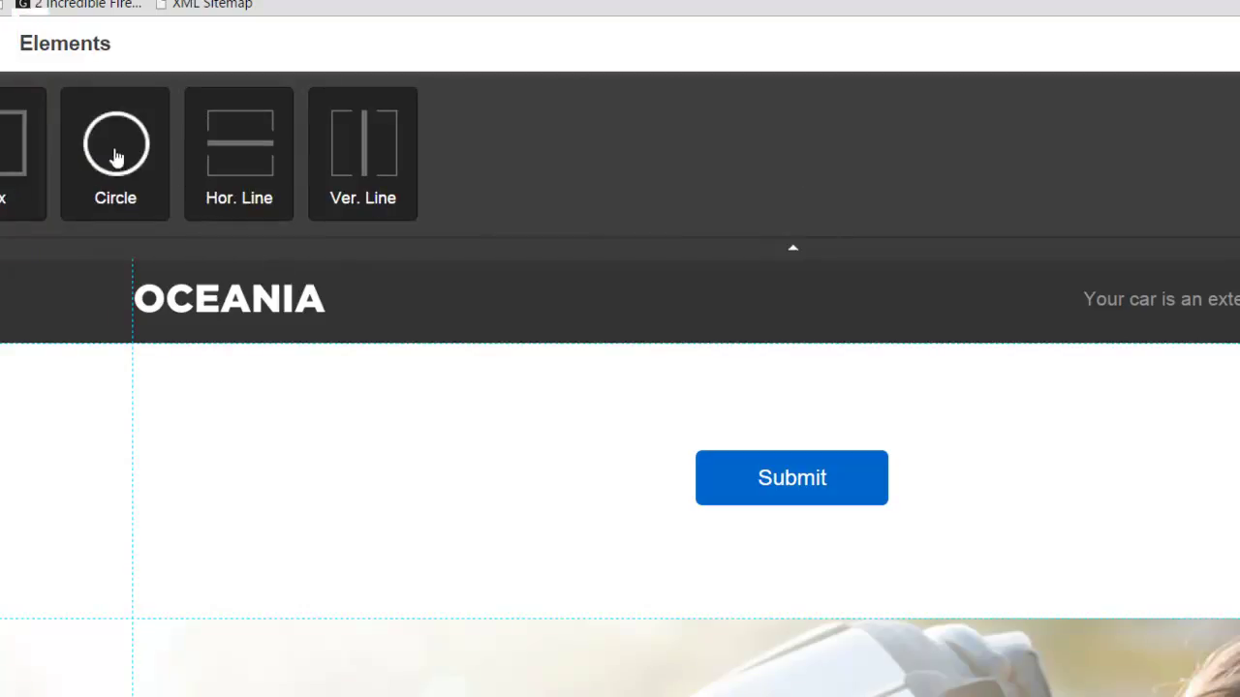
{"action": "left_click", "coordinate": [15, 150]}
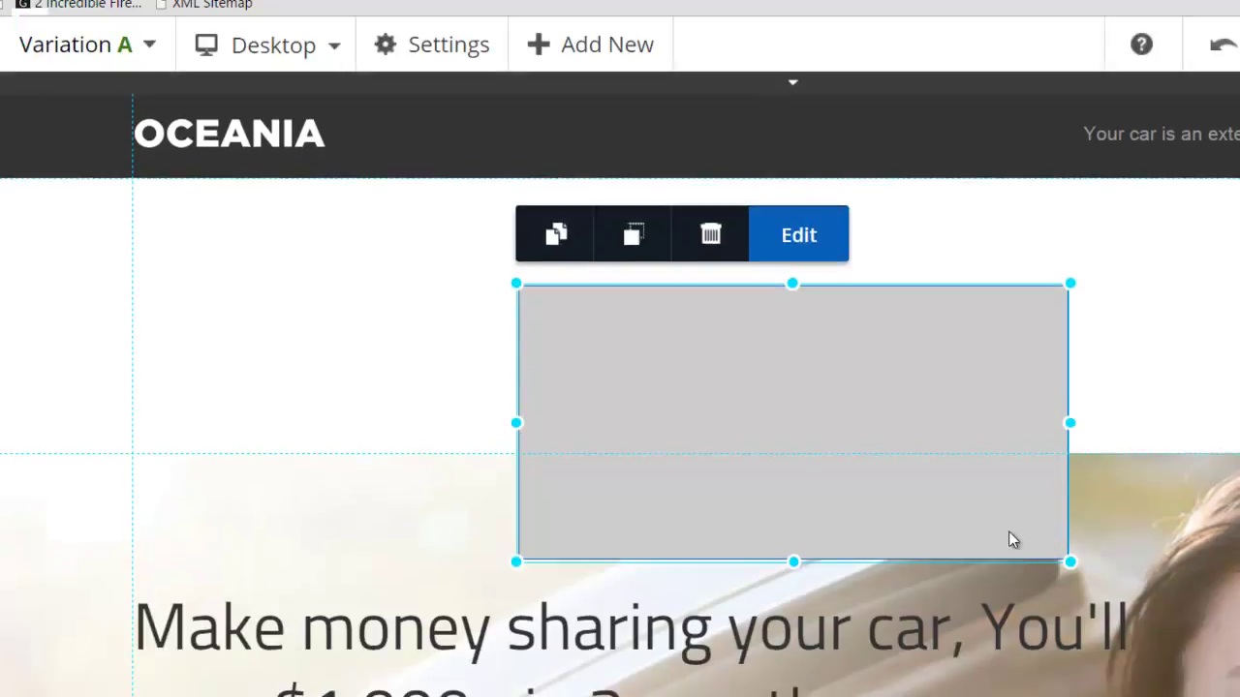
{"action": "left_click_drag", "start_coordinate": [1061, 557], "coordinate": [975, 481]}
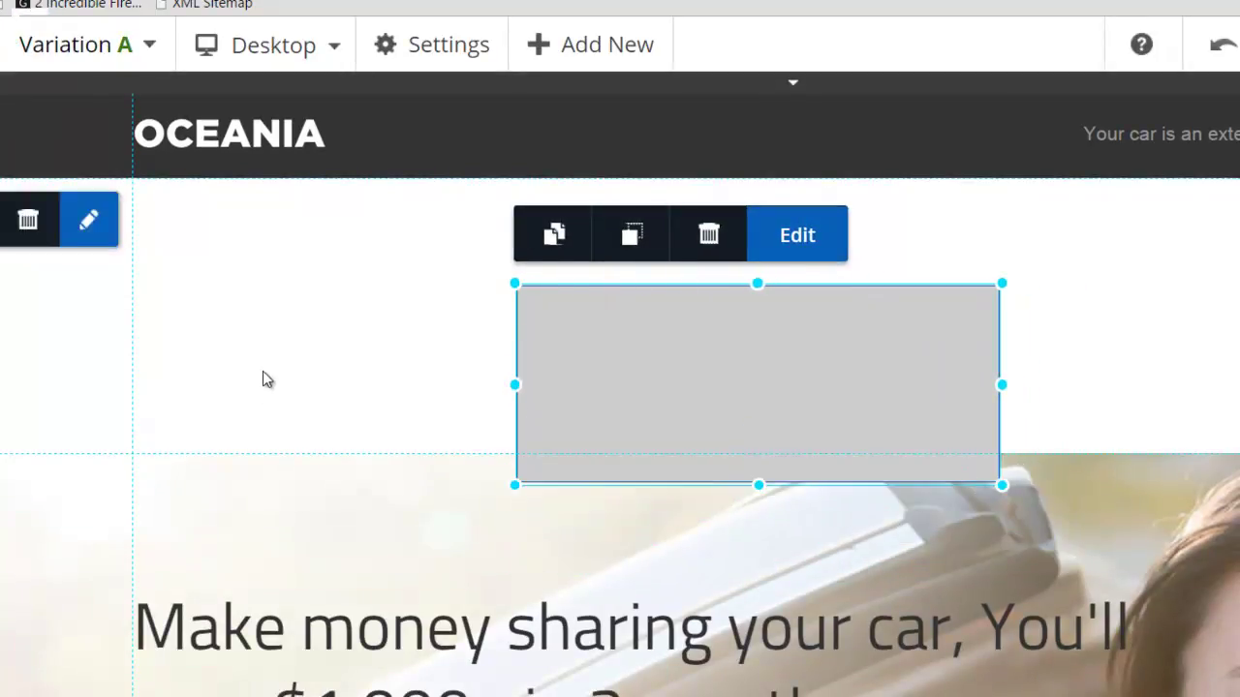
- Add an HTML element on top of the grey box and open it for editing, then leave its code unchanged
{"action": "left_click", "coordinate": [547, 58]}
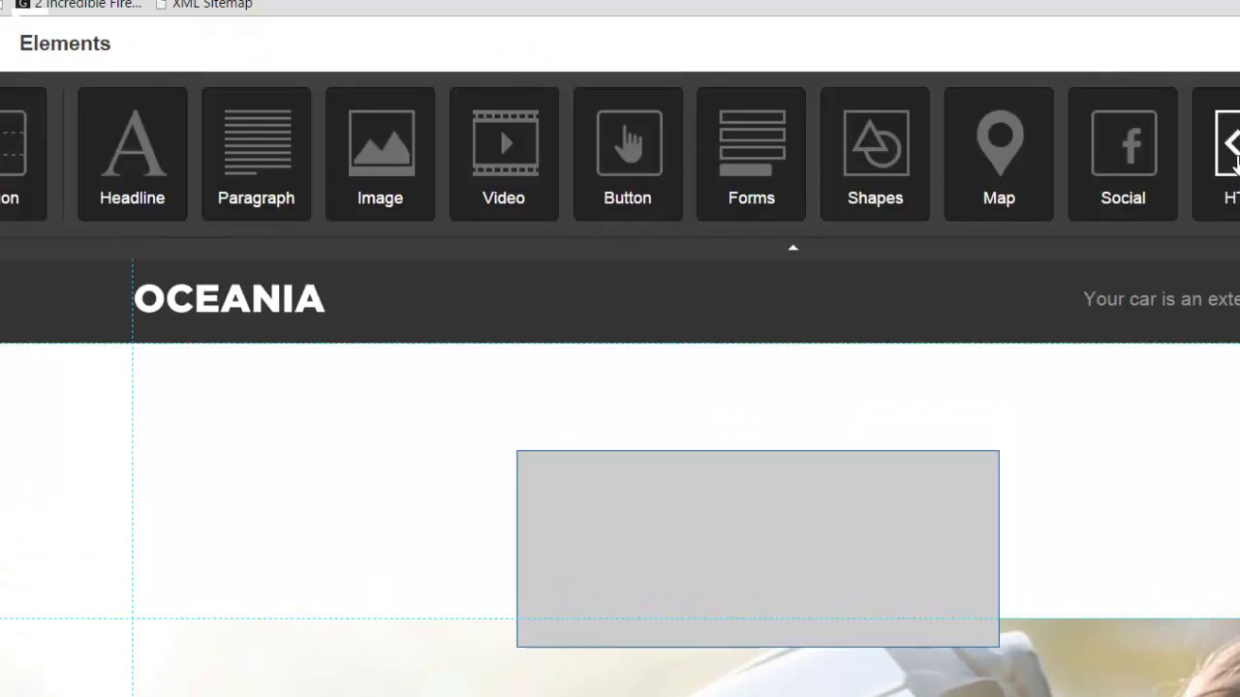
{"action": "left_click", "coordinate": [1220, 155]}
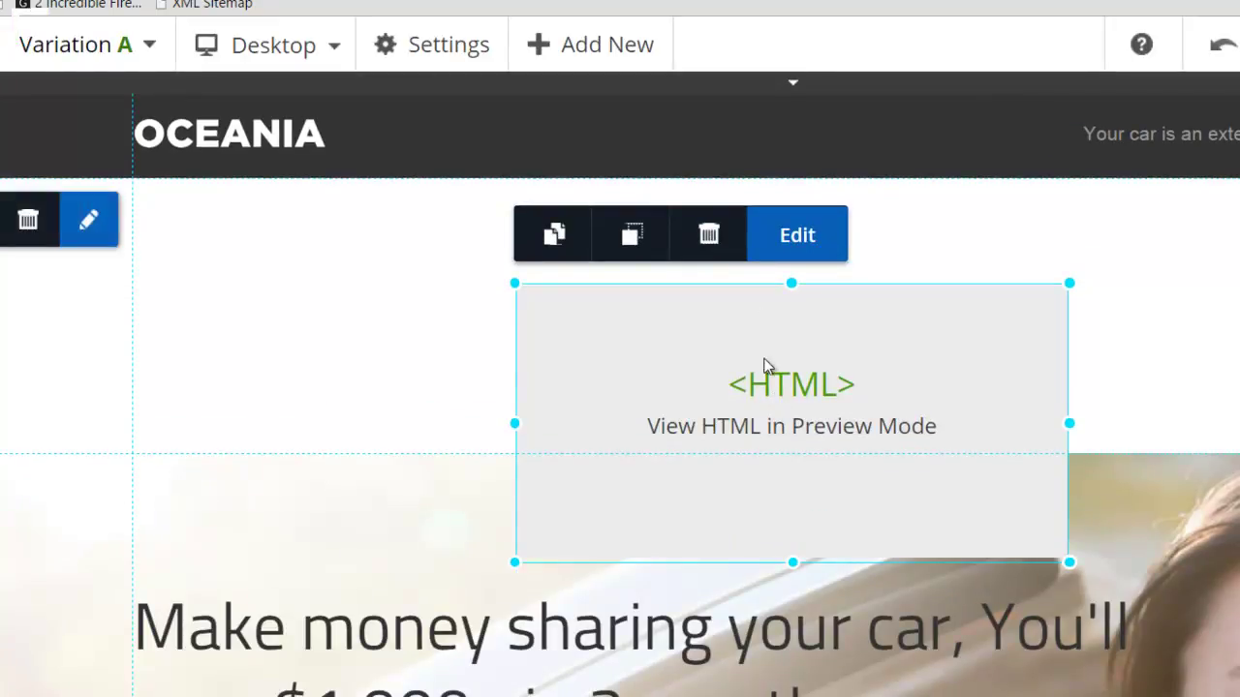
{"action": "left_click", "coordinate": [797, 235]}
{"action": "left_click", "coordinate": [610, 345]}
{"action": "left_click", "coordinate": [783, 498]}
{"action": "left_click", "coordinate": [628, 397]}
{"action": "left_click", "coordinate": [310, 341]}
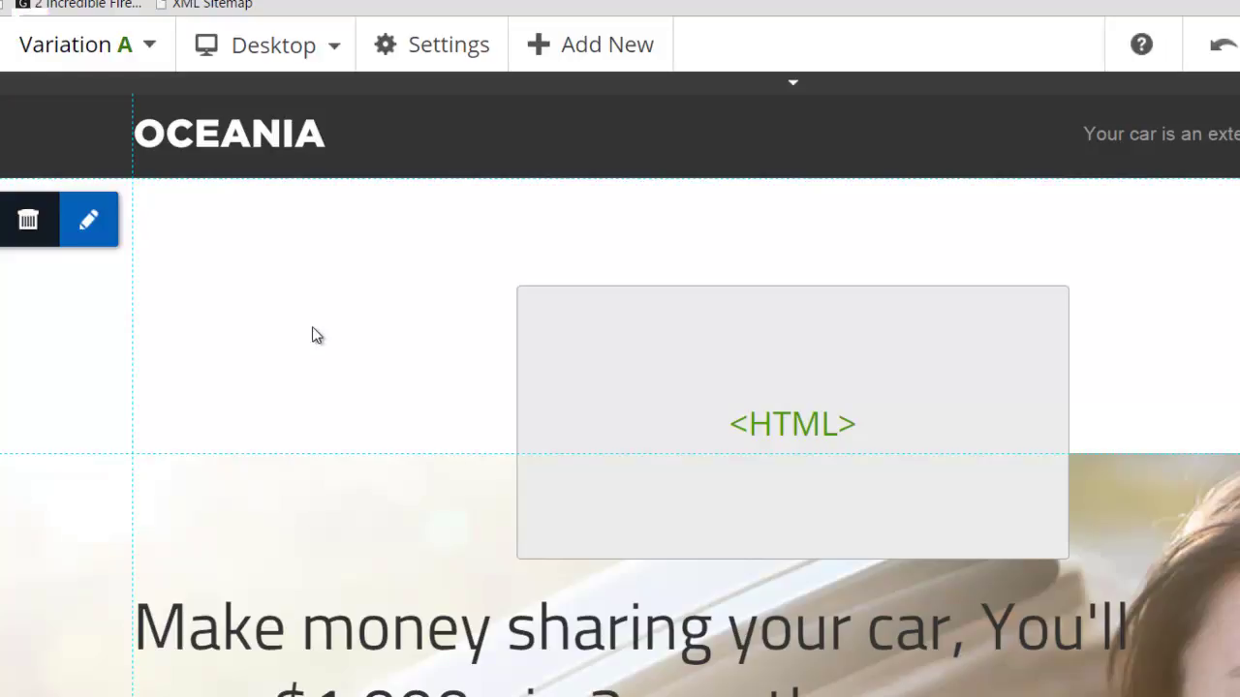
- Look over the page and open the background and border settings of the new section
{"action": "scroll", "coordinate": [312, 335], "scroll_direction": "down", "scroll_amount": 8}
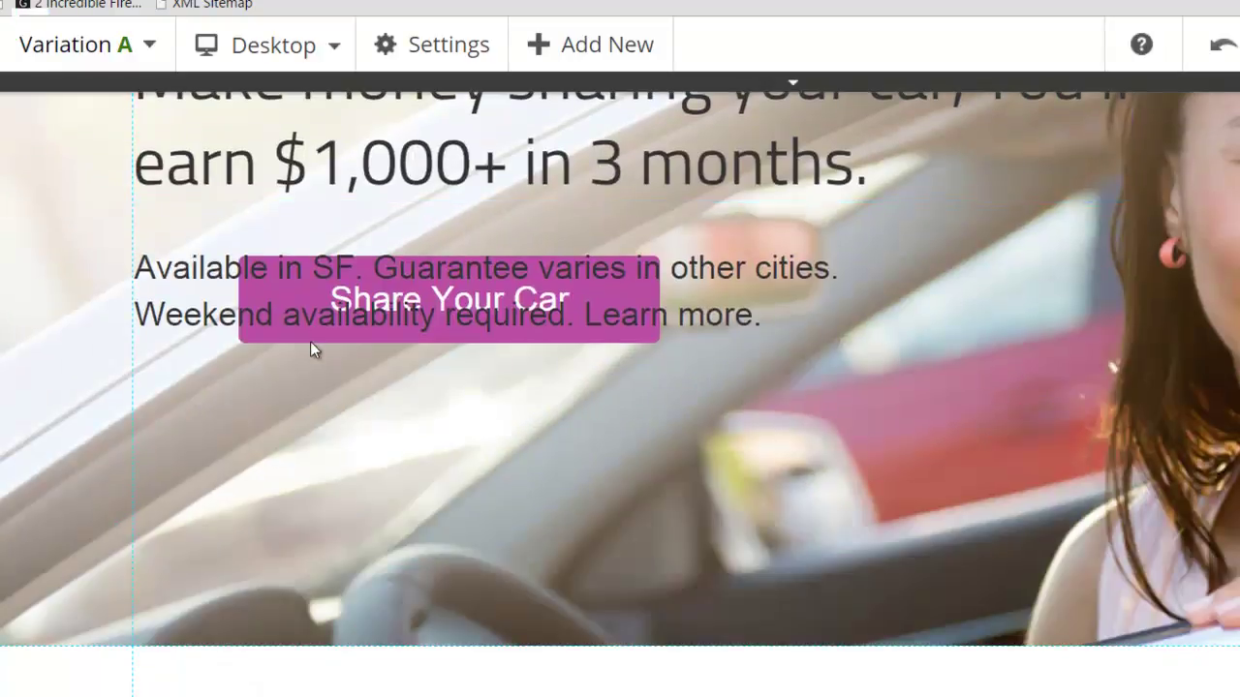
{"action": "scroll", "coordinate": [296, 410], "scroll_direction": "up", "scroll_amount": 8}
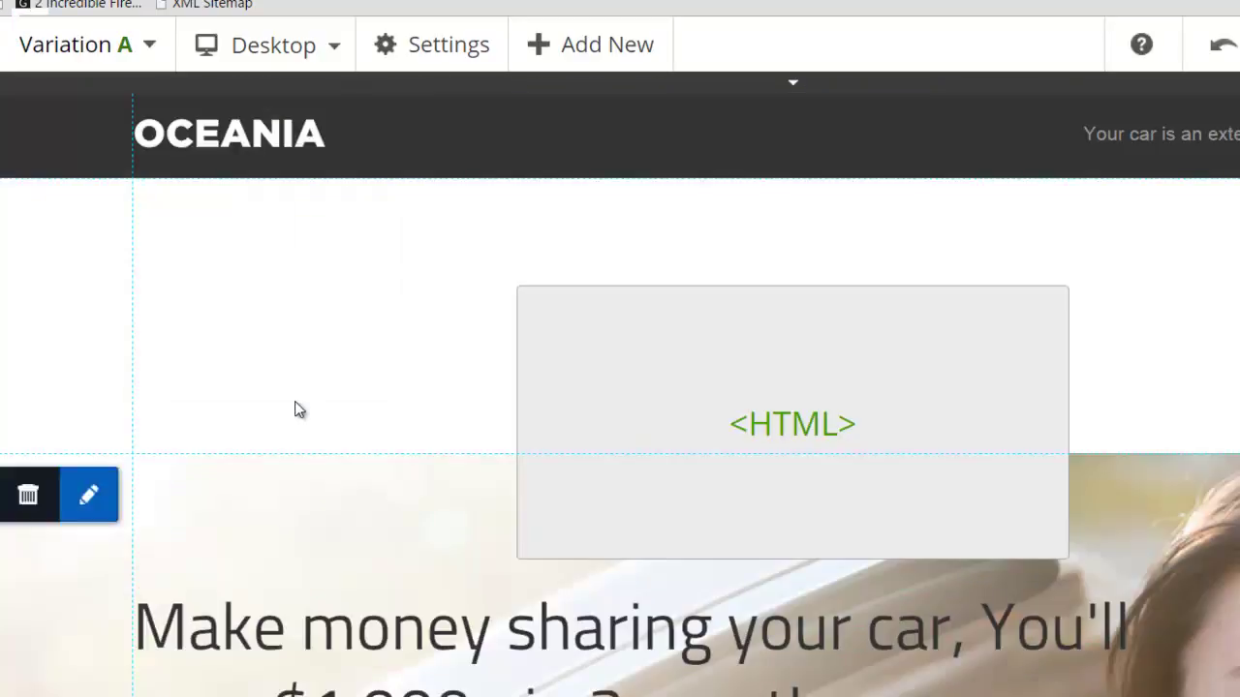
{"action": "scroll", "coordinate": [296, 410], "scroll_direction": "down", "scroll_amount": 4}
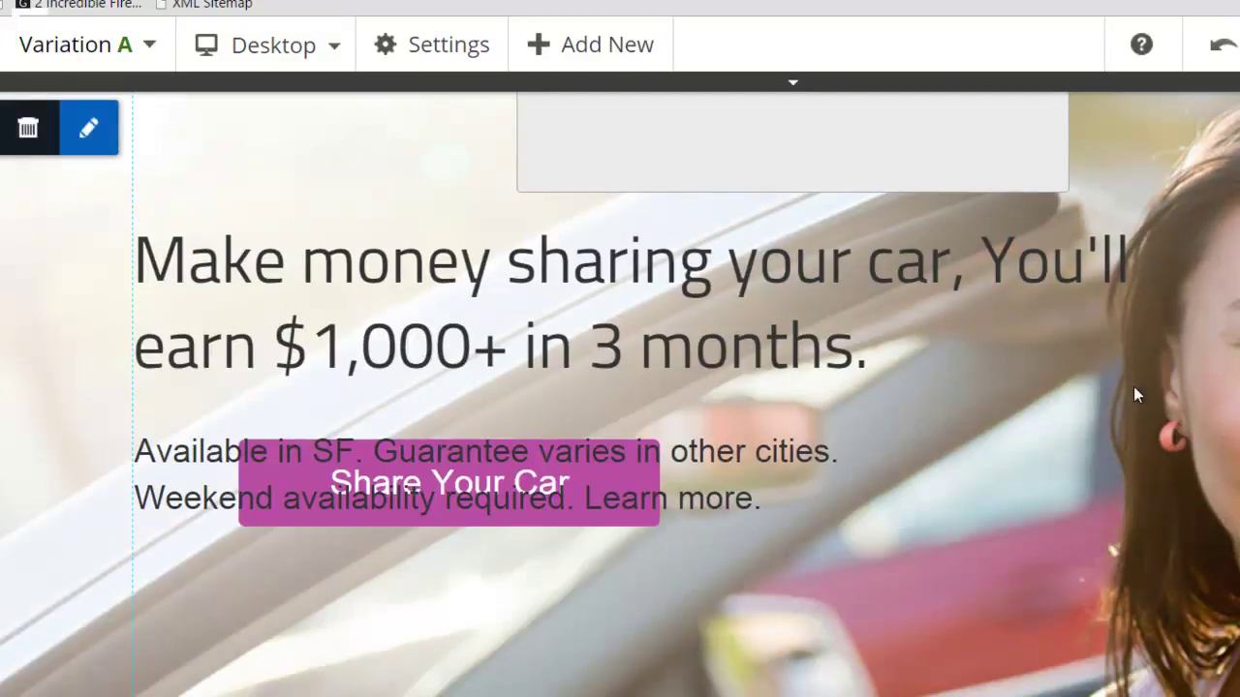
{"action": "scroll", "coordinate": [762, 402], "scroll_direction": "down", "scroll_amount": 2}
{"action": "scroll", "coordinate": [762, 402], "scroll_direction": "down", "scroll_amount": 2}
{"action": "scroll", "coordinate": [763, 411], "scroll_direction": "up", "scroll_amount": 8}
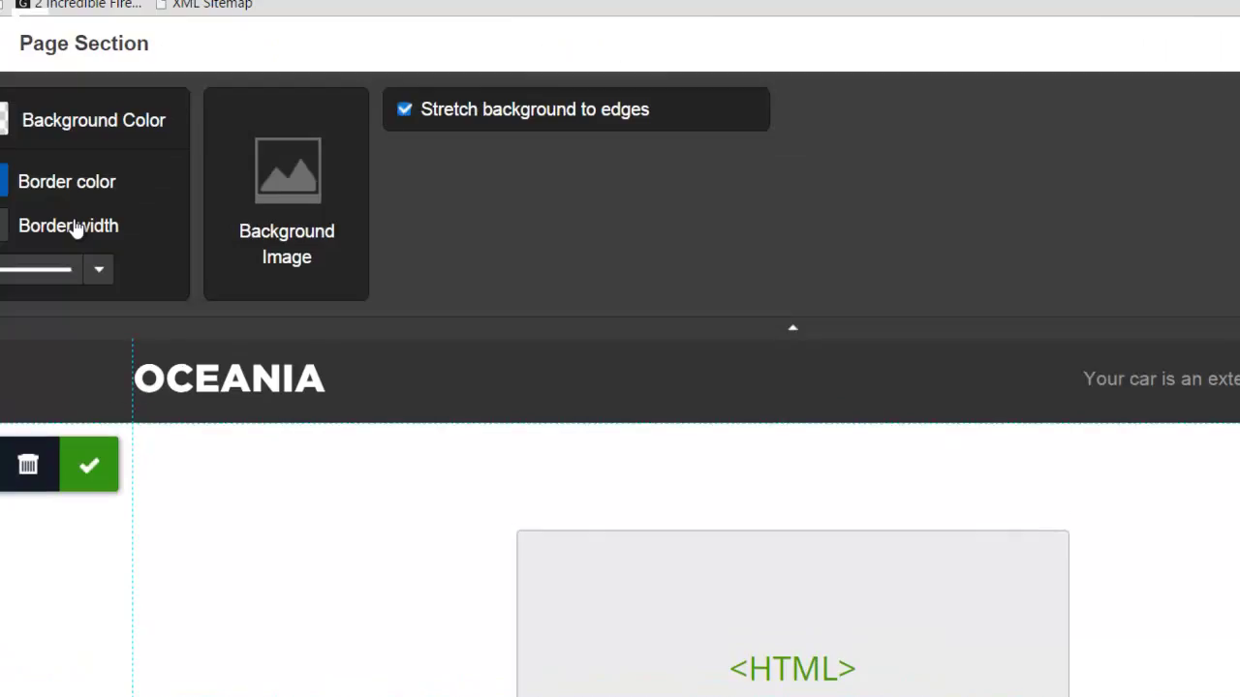
- Browse the stock pictures in the Backgrounds folder for the new section's background image, without choosing one
{"action": "left_click", "coordinate": [287, 200]}
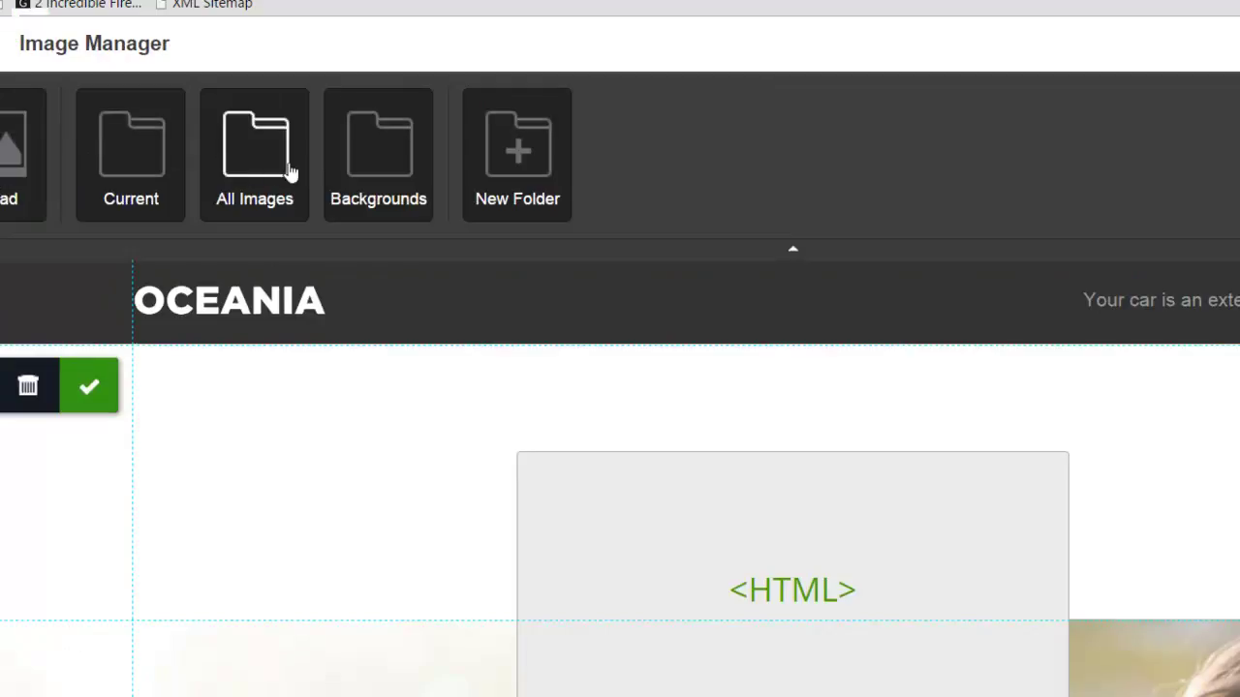
{"action": "left_click", "coordinate": [395, 166]}
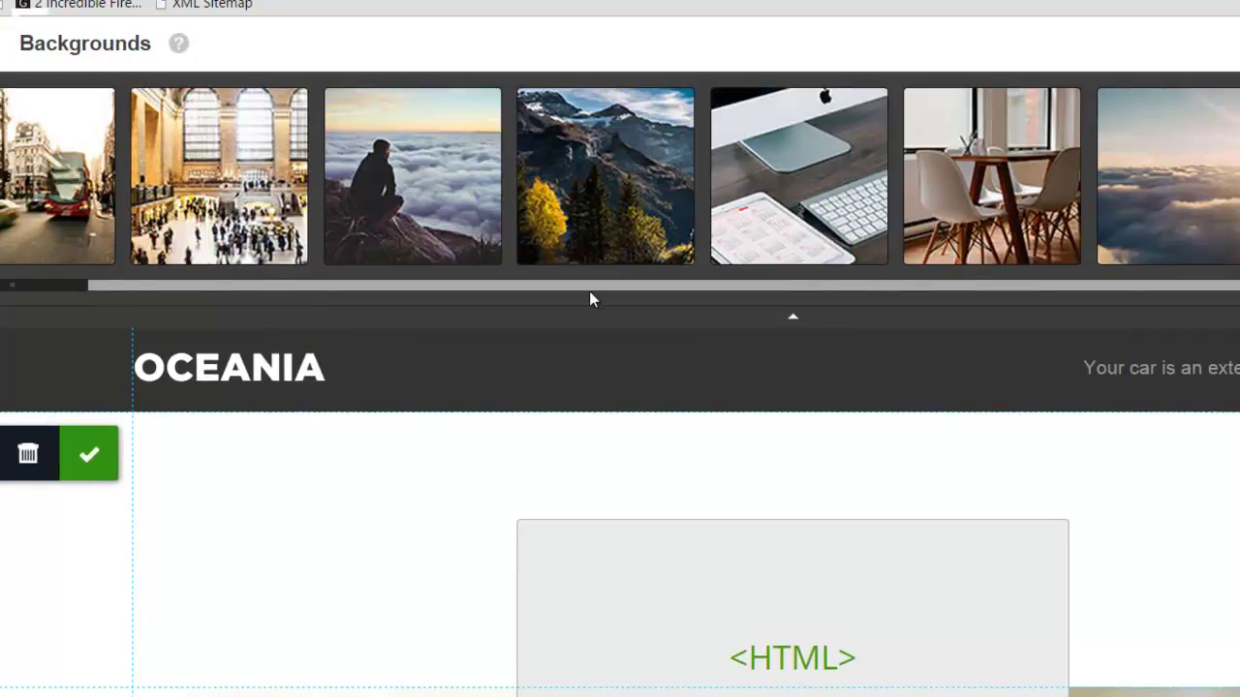
- Look over the page's sections from the hero area through the testimonial to the new cars, and return to the header
{"action": "scroll", "coordinate": [410, 504], "scroll_direction": "down", "scroll_amount": 4}
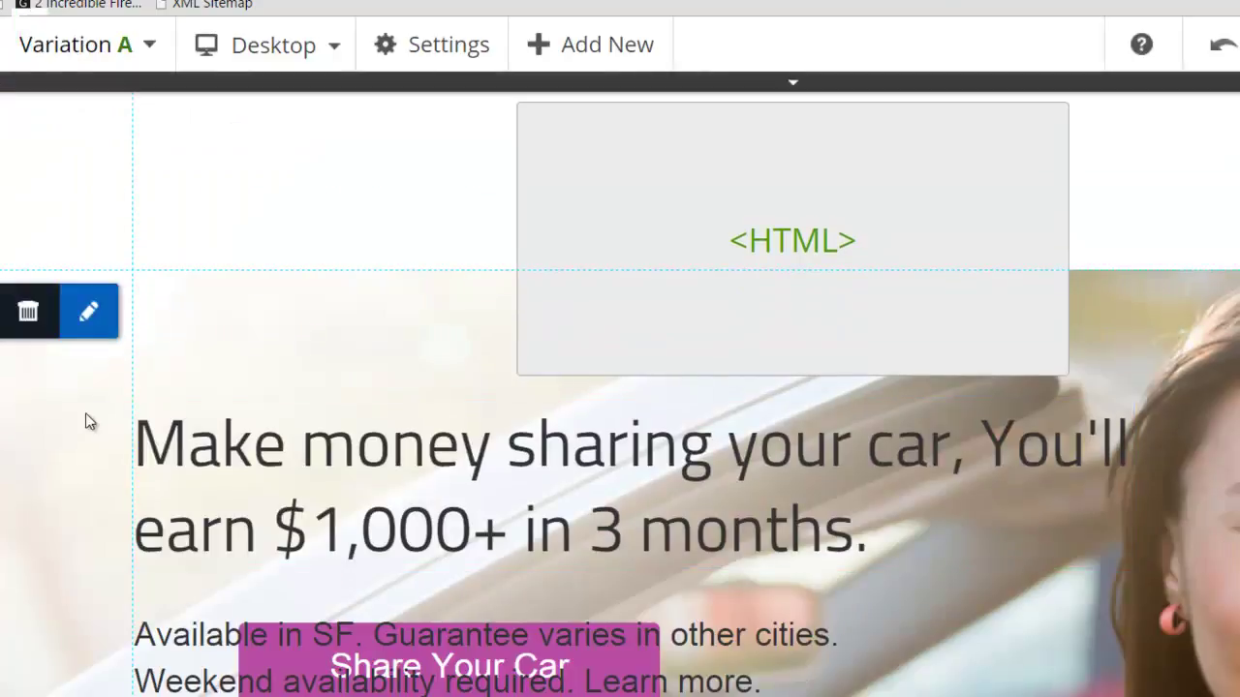
{"action": "scroll", "coordinate": [86, 420], "scroll_direction": "down", "scroll_amount": 4}
{"action": "scroll", "coordinate": [85, 421], "scroll_direction": "up", "scroll_amount": 2}
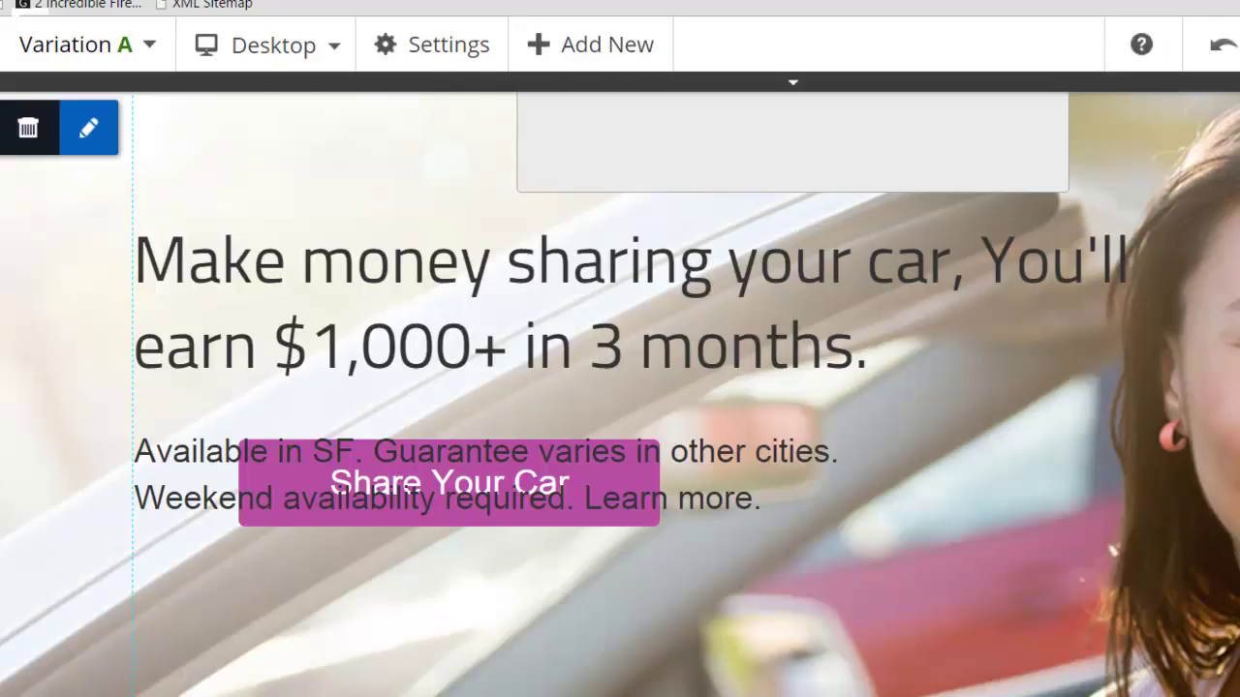
{"action": "scroll", "coordinate": [17, 349], "scroll_direction": "down", "scroll_amount": 4}
{"action": "scroll", "coordinate": [14, 443], "scroll_direction": "down", "scroll_amount": 12}
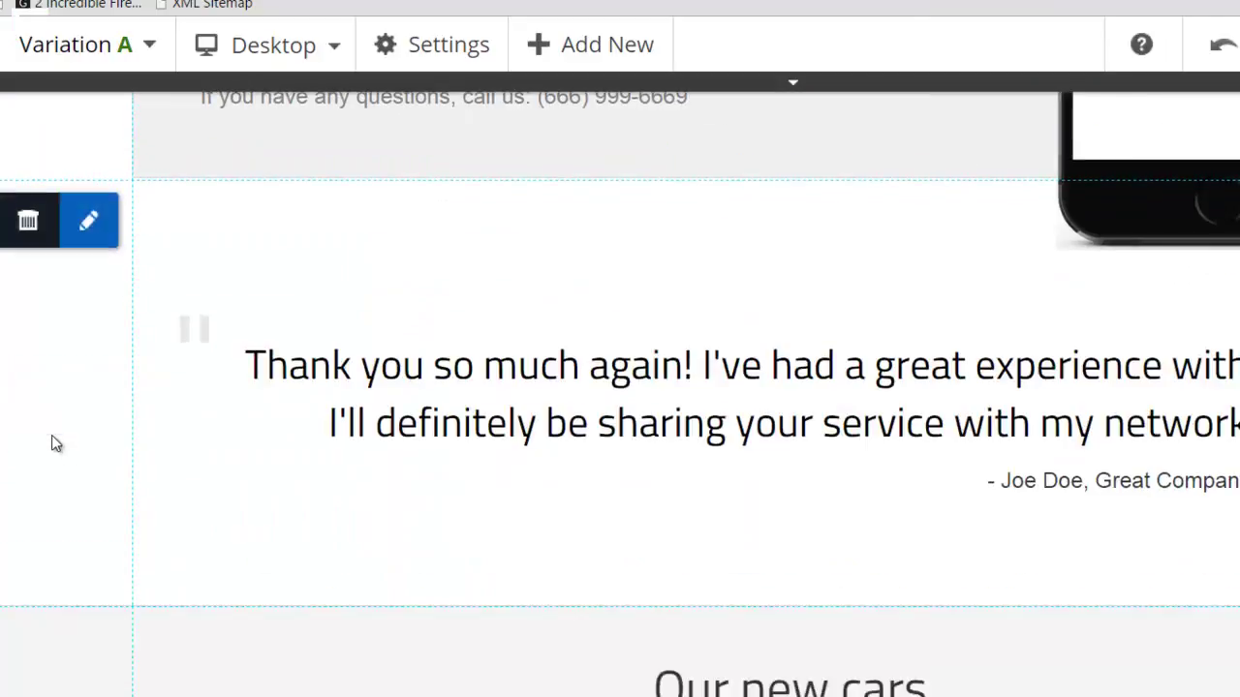
{"action": "scroll", "coordinate": [58, 444], "scroll_direction": "down", "scroll_amount": 2}
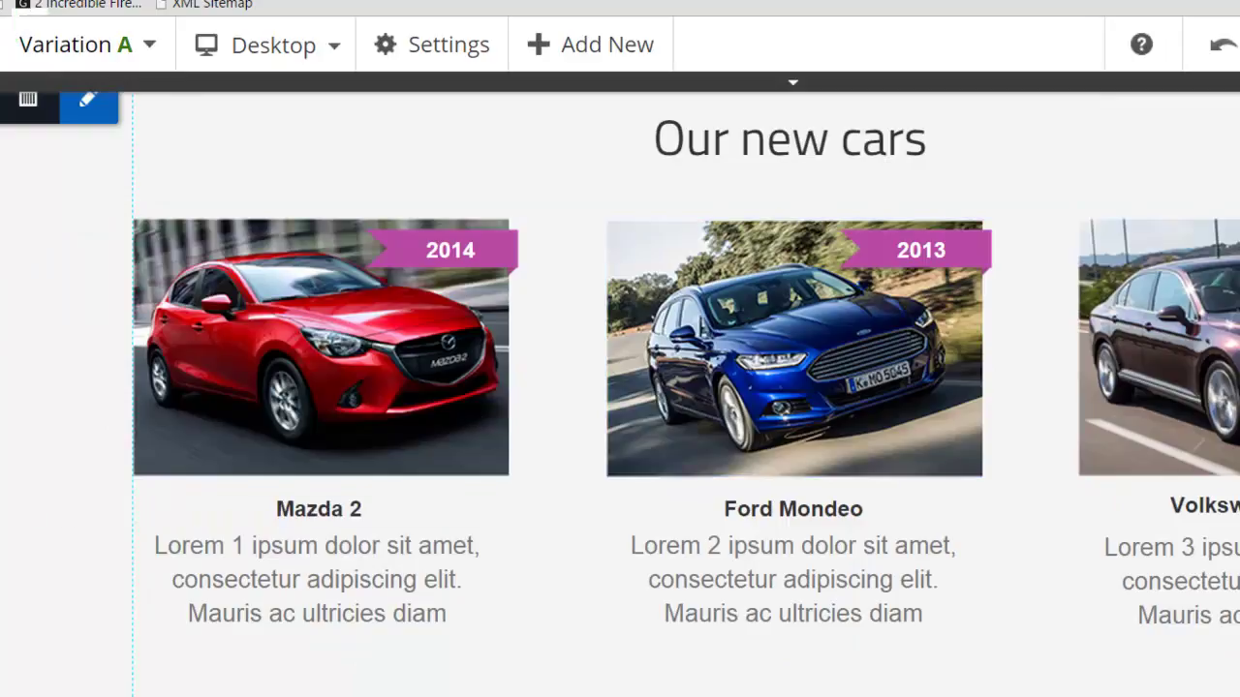
{"action": "scroll", "coordinate": [10, 475], "scroll_direction": "up", "scroll_amount": 15}
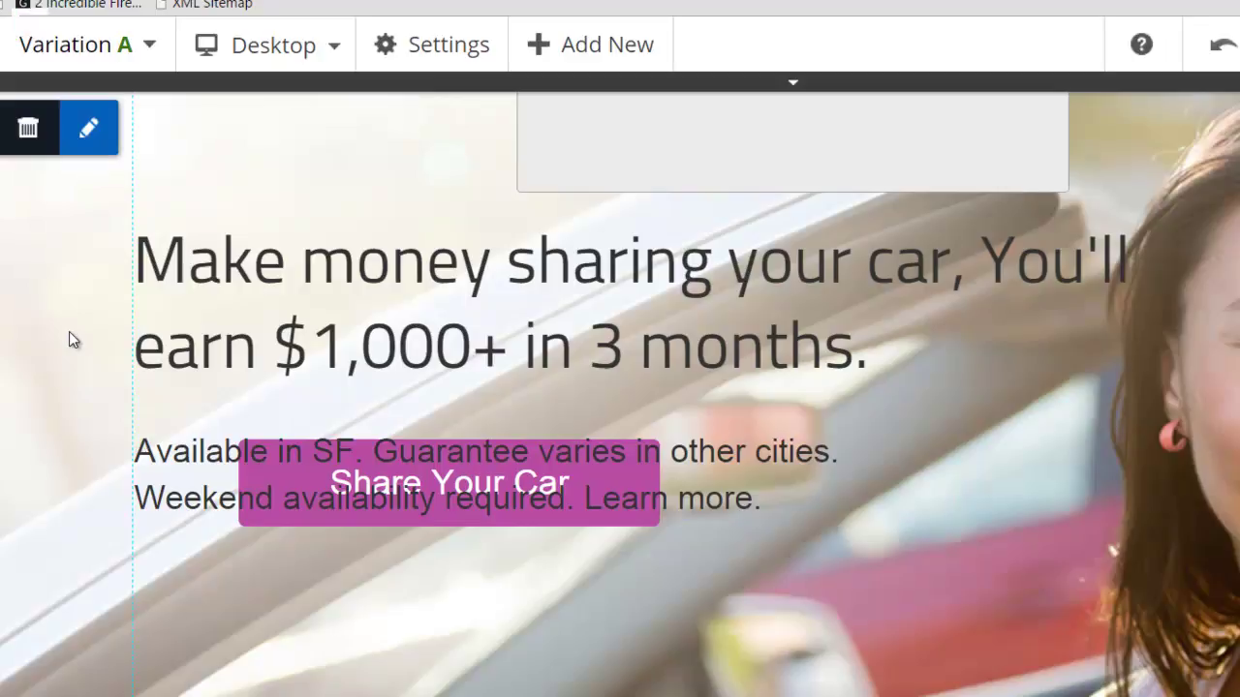
{"action": "scroll", "coordinate": [71, 333], "scroll_direction": "up", "scroll_amount": 4}
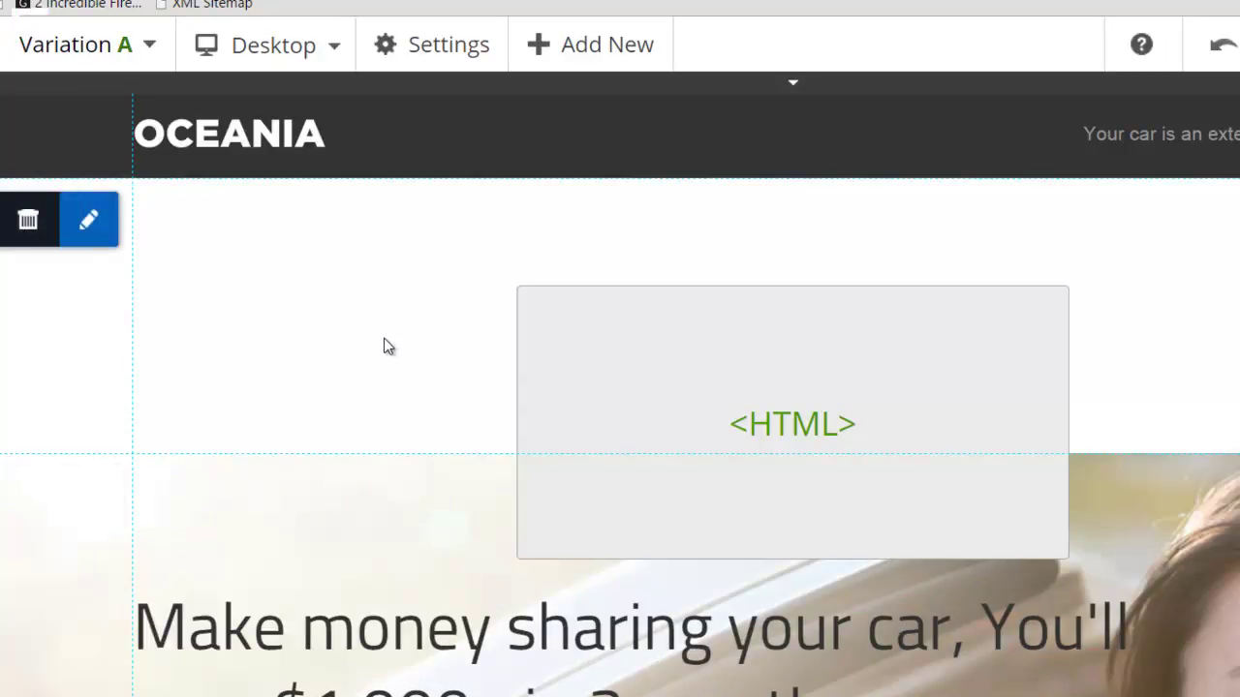